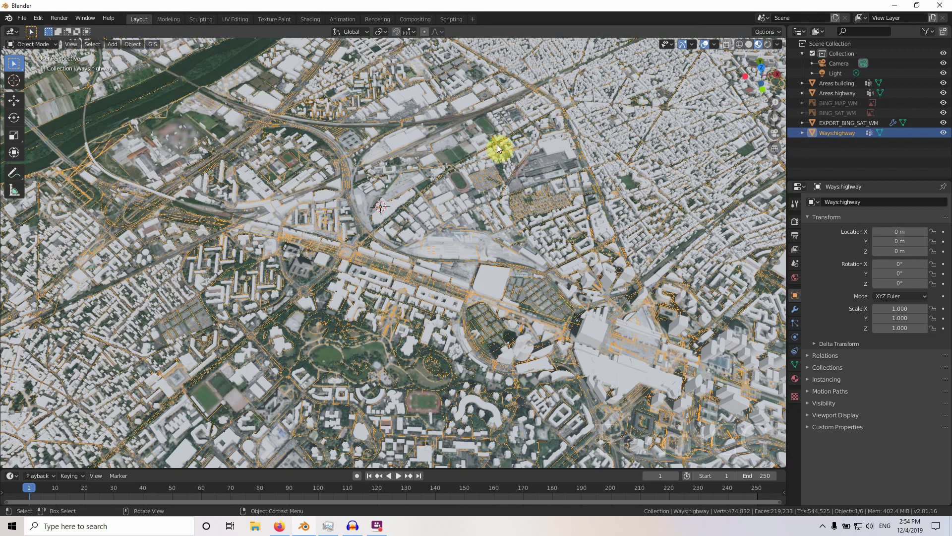
Highlight the Areas:building, Areas:highway and Ways:highway objects in turn to inspect each imported layer, and clear the selection
click(862, 167)
click(838, 85)
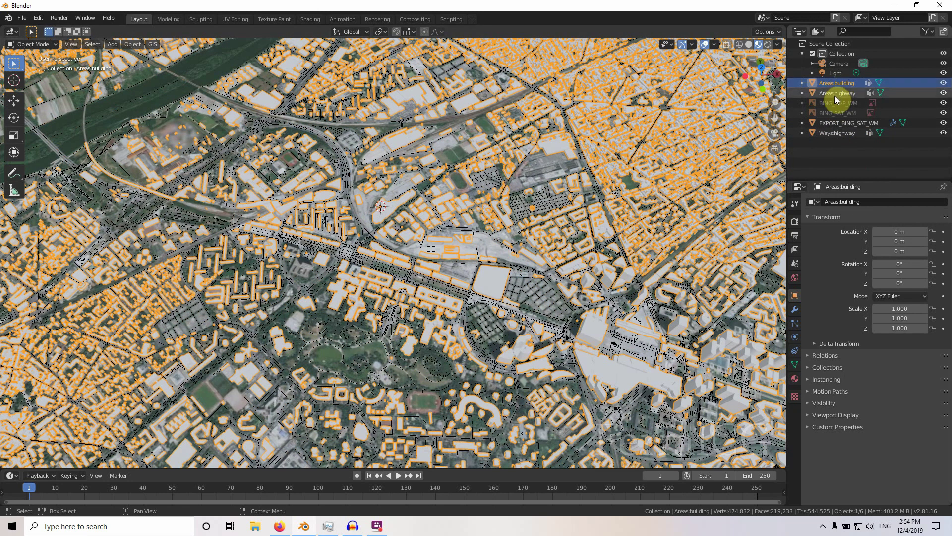
click(833, 93)
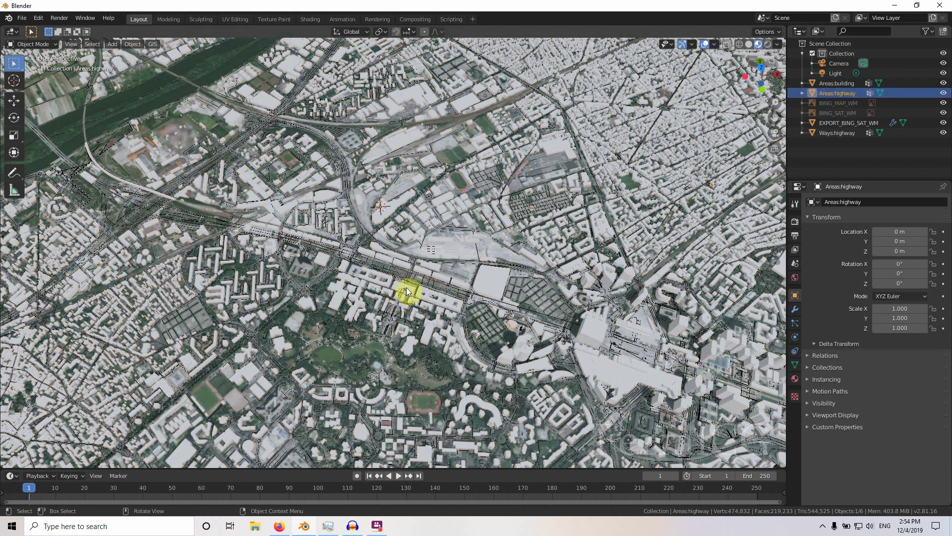
click(838, 133)
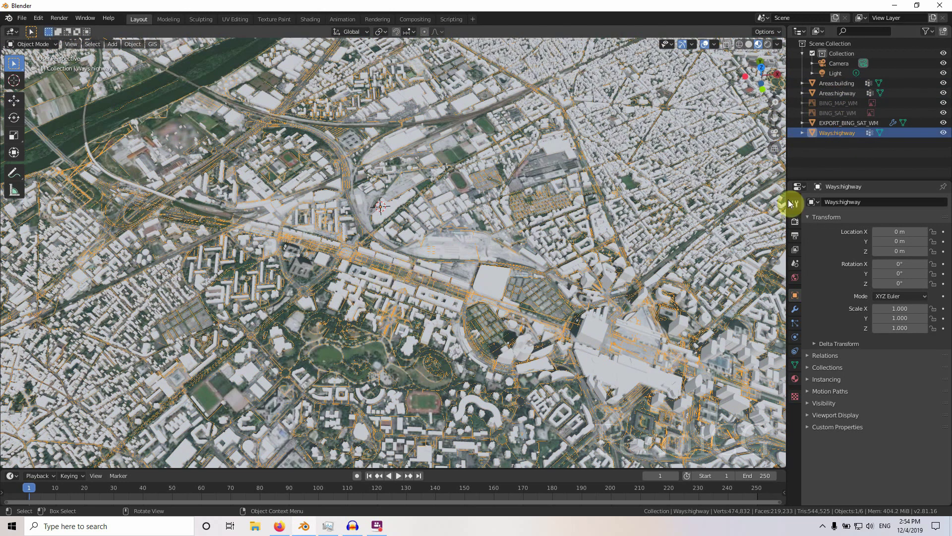
click(858, 159)
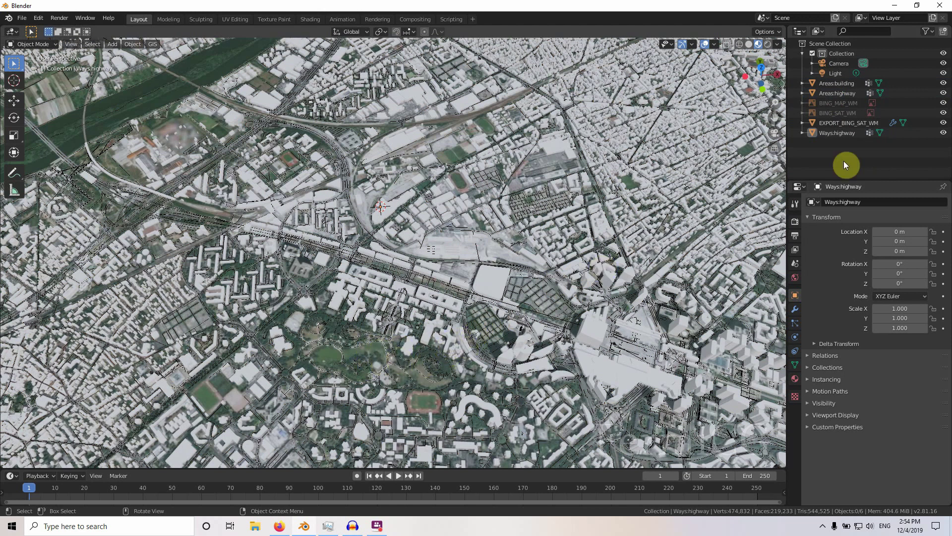
Hide the Areas:building object to examine the satellite imagery and roads underneath
click(944, 83)
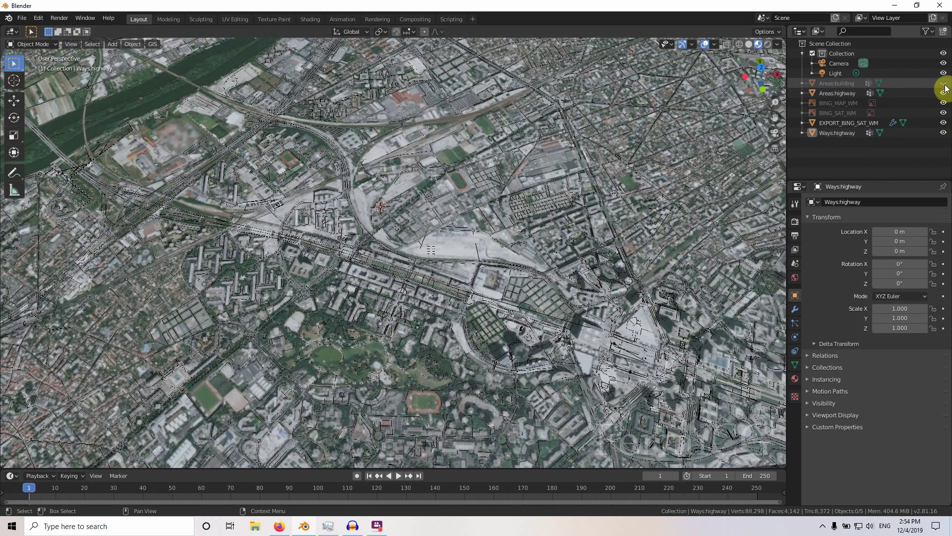
mouse_move(425, 366)
middle_down()
mouse_move(418, 313)
mouse_move(432, 322)
mouse_move(410, 340)
mouse_move(416, 300)
mouse_move(436, 302)
mouse_move(421, 381)
middle_up()
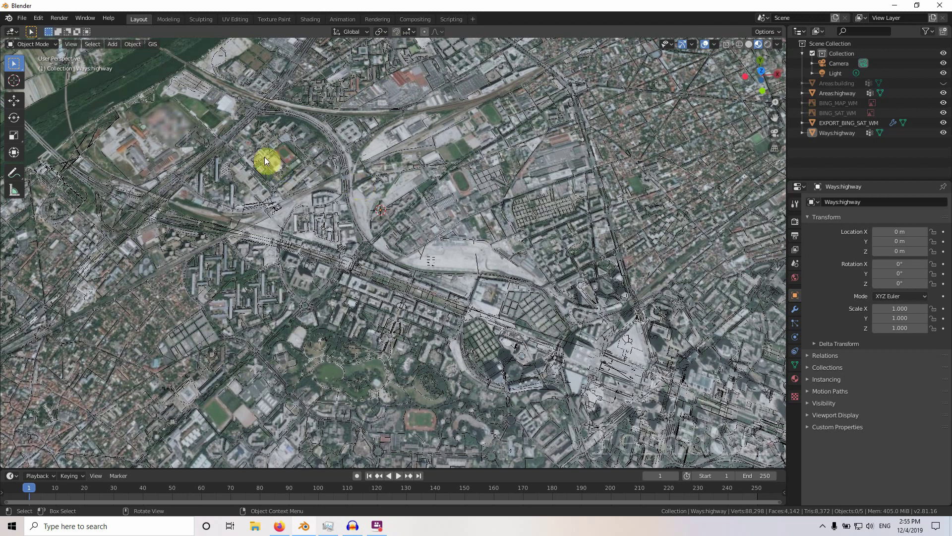
Open the BlenderGIS add-on preferences
click(154, 43)
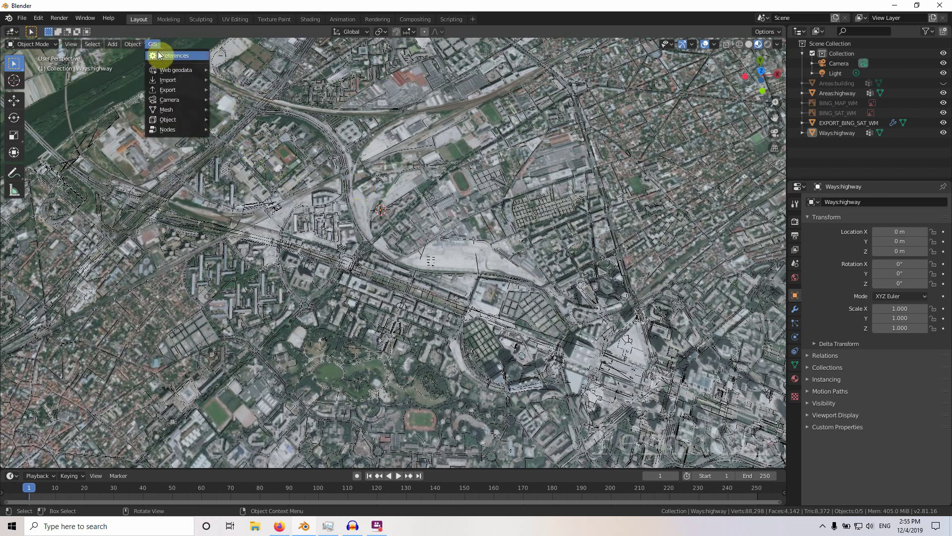
click(169, 55)
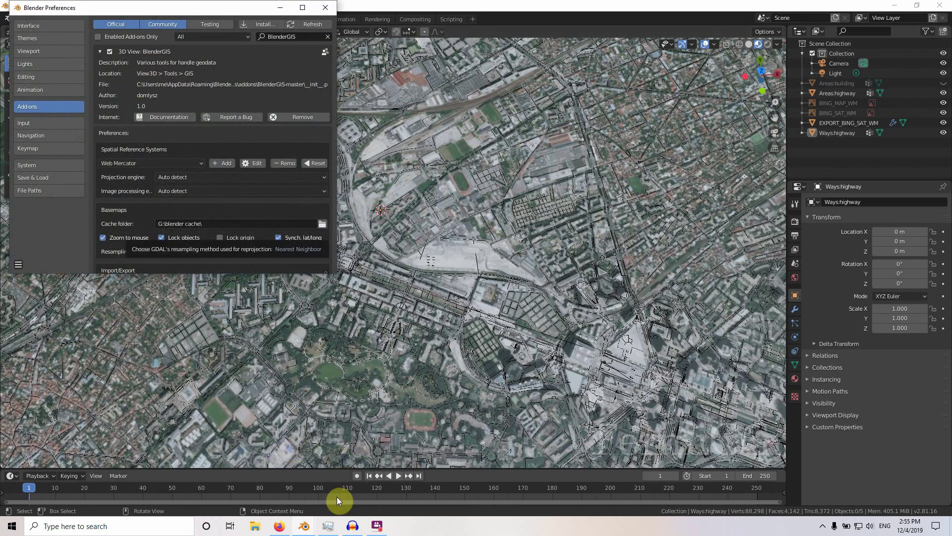
Switch to Firefox and look up the ZIP download option on the BlenderGIS GitHub page without downloading it
click(283, 526)
scroll(510, 302, up, 15)
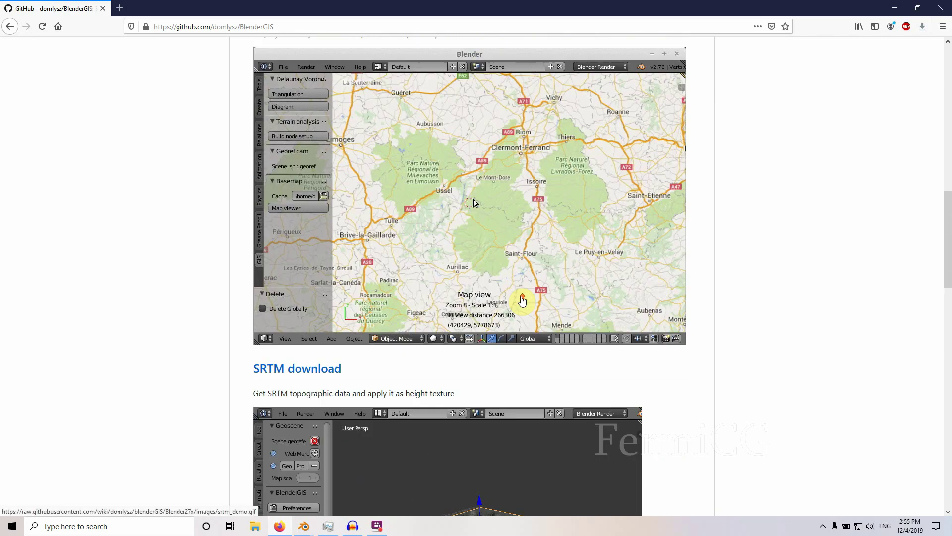
scroll(519, 295, up, 2)
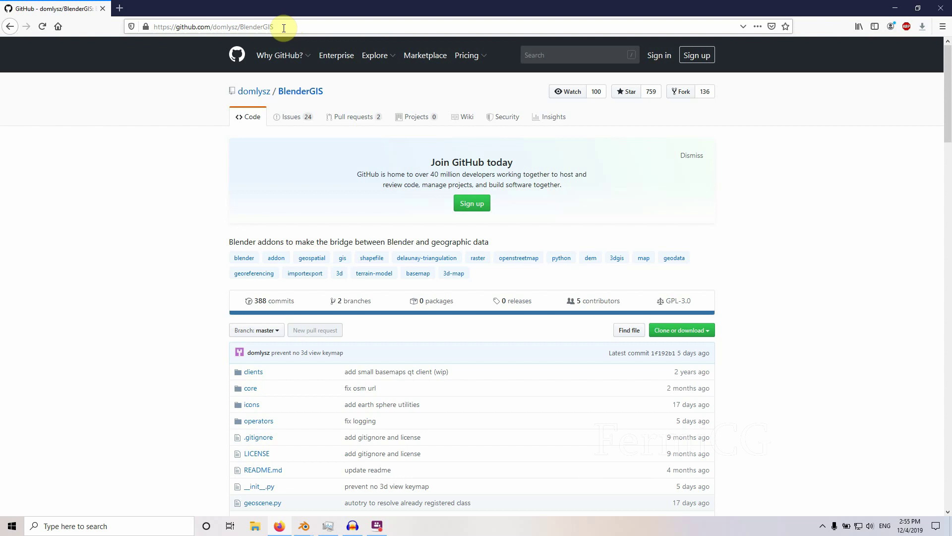
scroll(98, 273, down, 3)
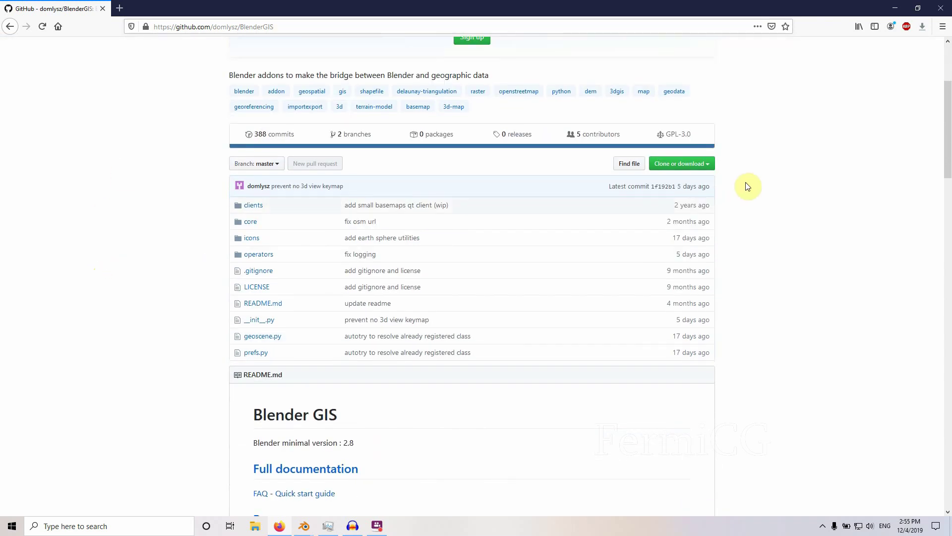
click(705, 167)
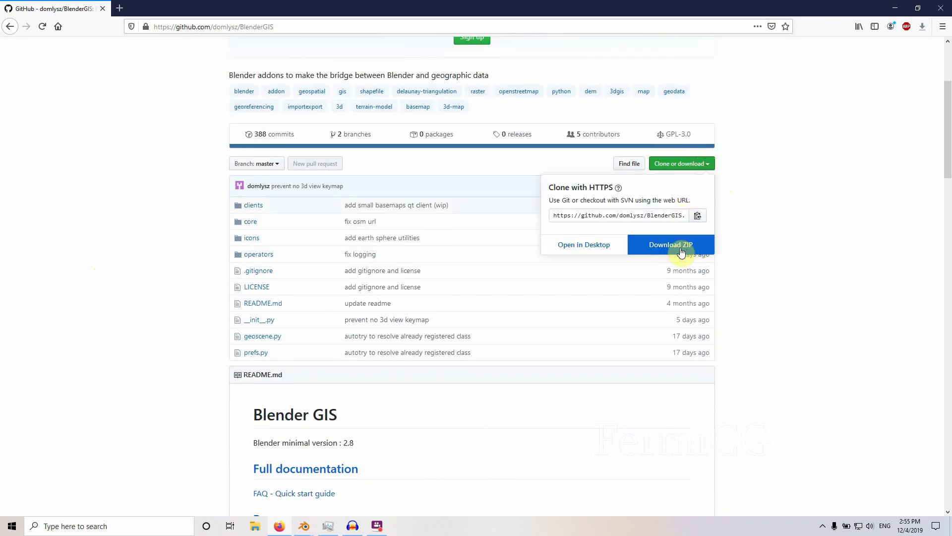
click(764, 263)
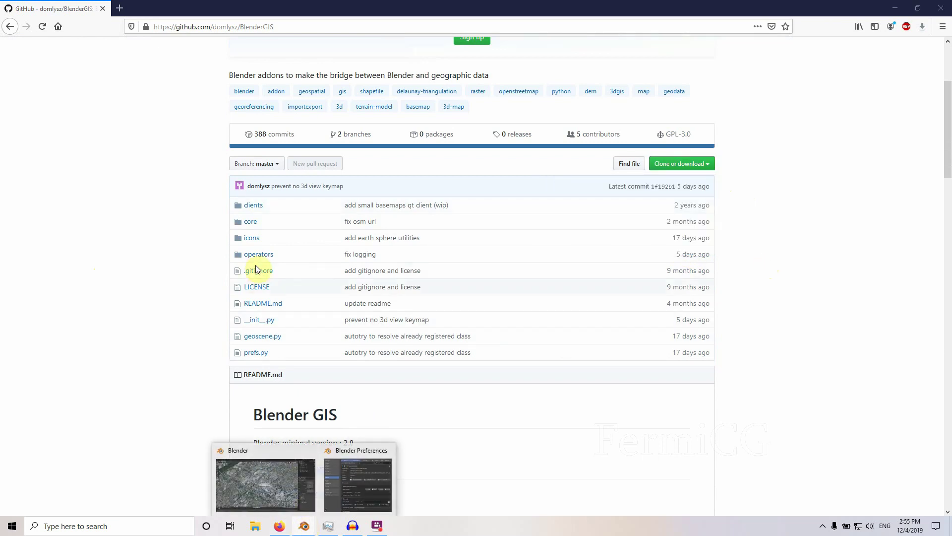
Return to Blender, reopen the add-on preferences, and view the add-on installation file browser without installing anything
click(342, 473)
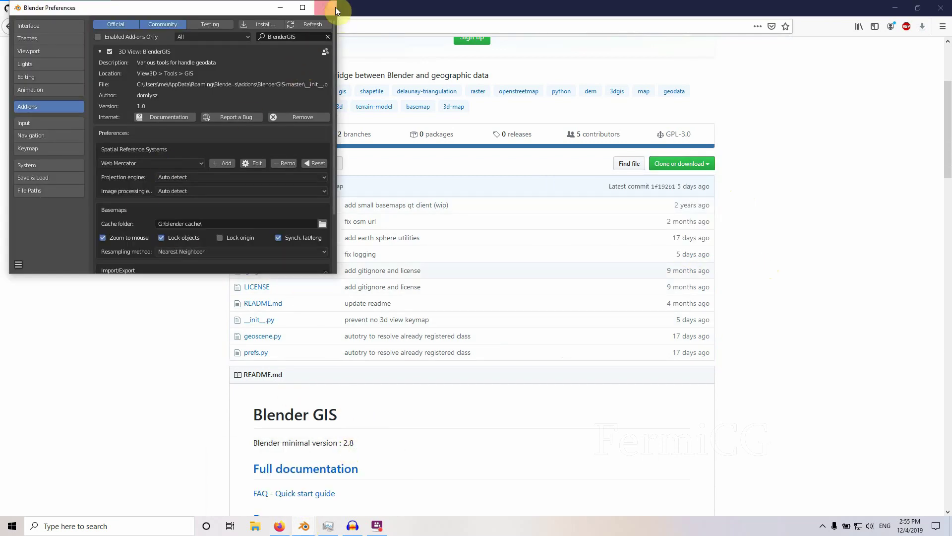
click(253, 493)
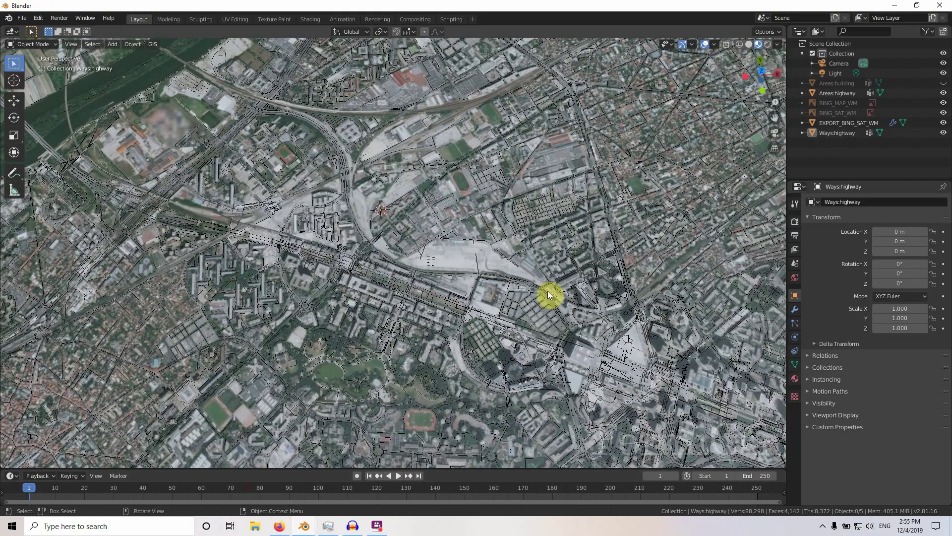
click(39, 18)
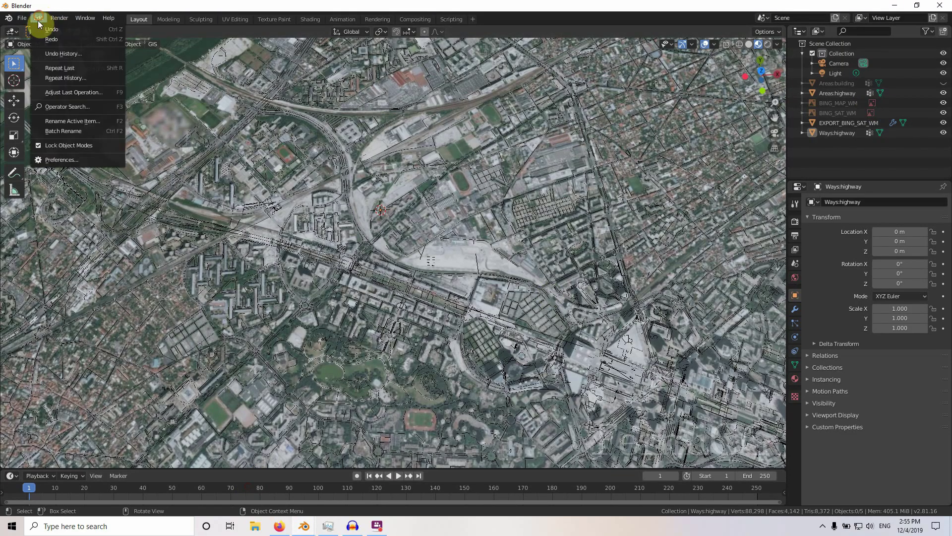
click(64, 161)
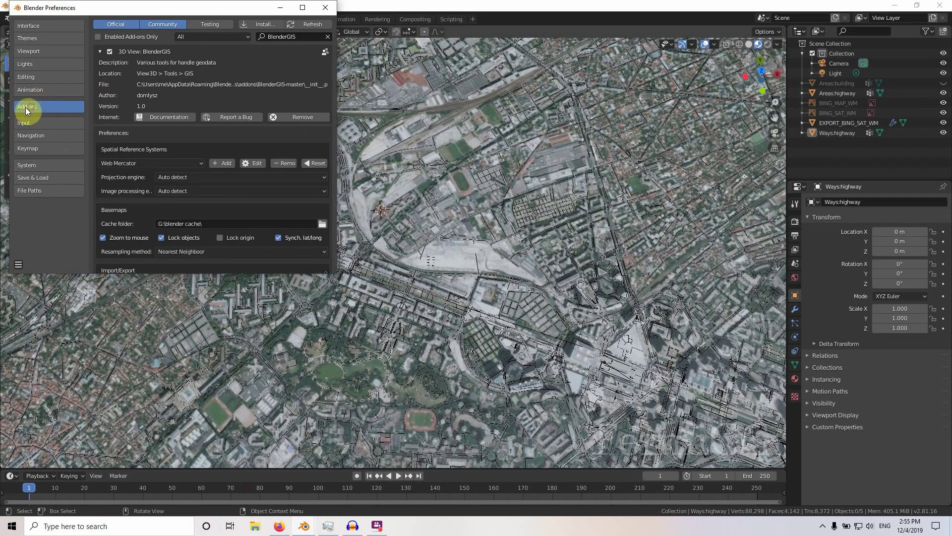
click(252, 24)
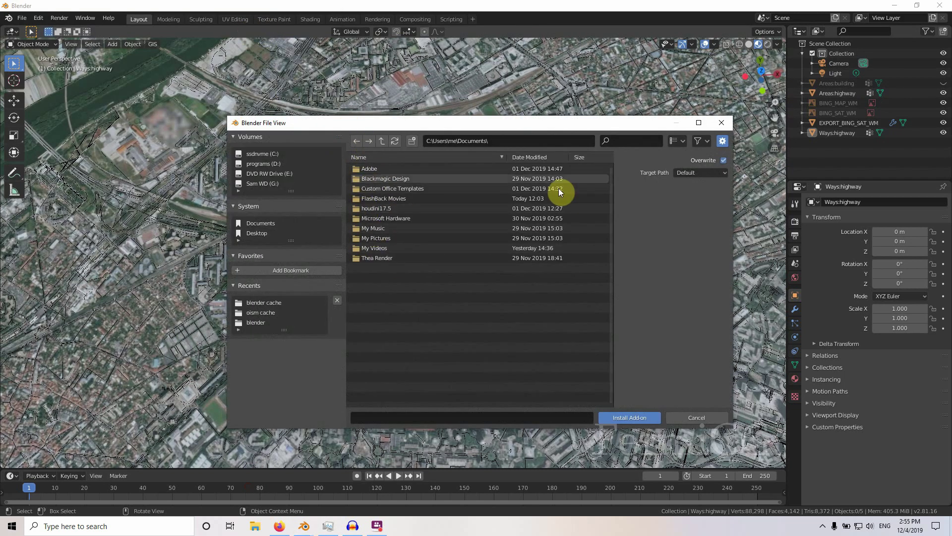
click(721, 122)
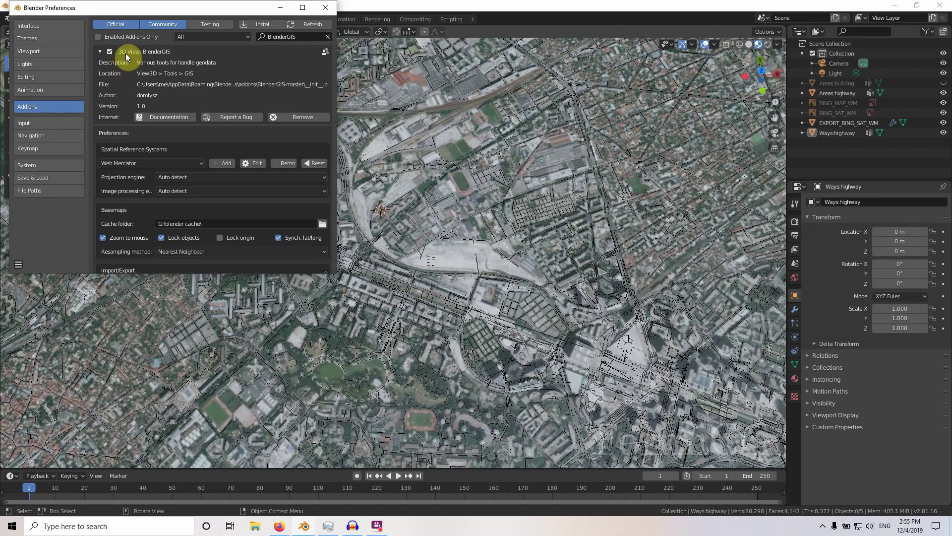
Review the BlenderGIS add-on's spatial reference, basemap, import/export and system settings, and close the preferences
click(100, 52)
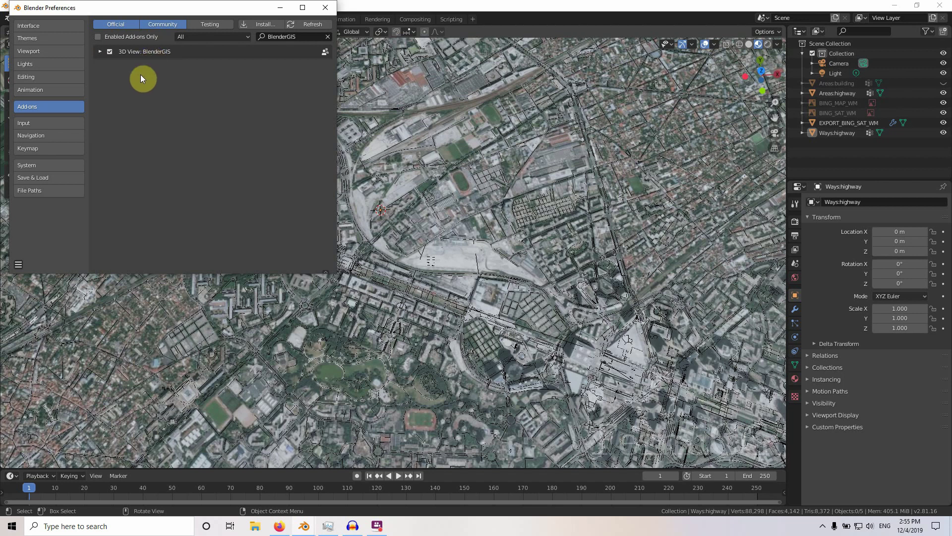
click(100, 52)
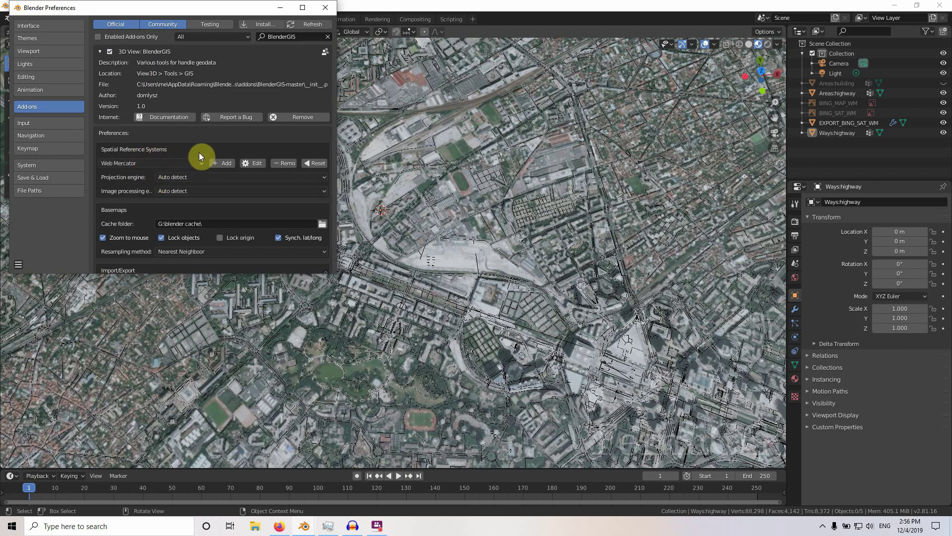
scroll(198, 152, down, 2)
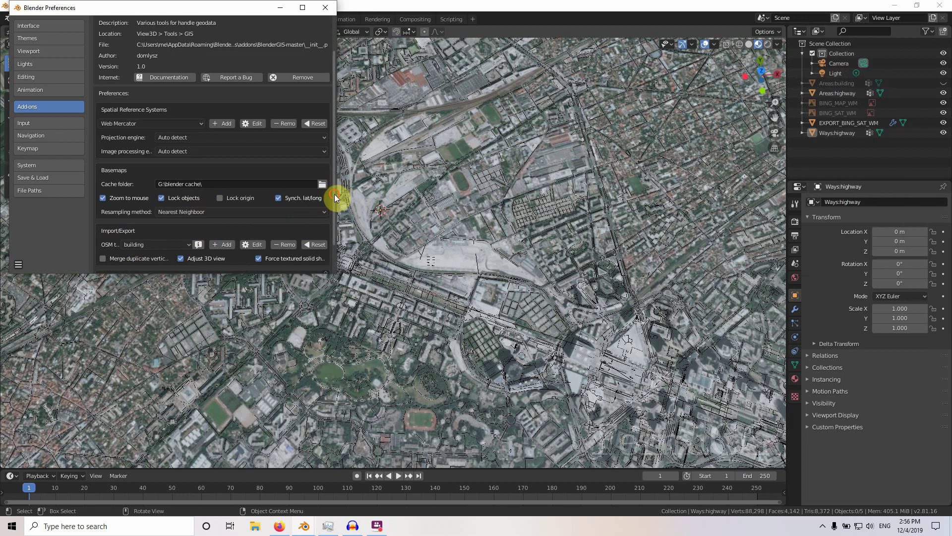
drag(334, 194, 333, 225)
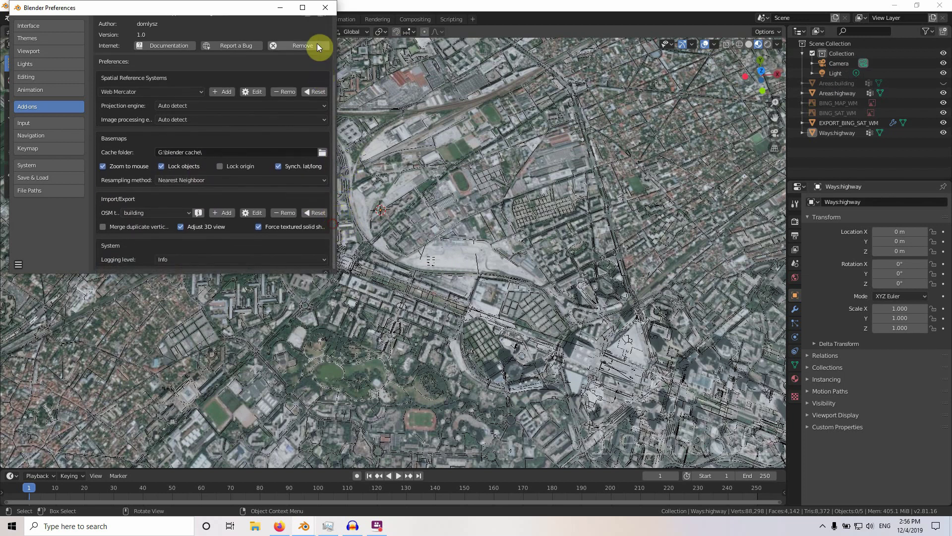
click(320, 9)
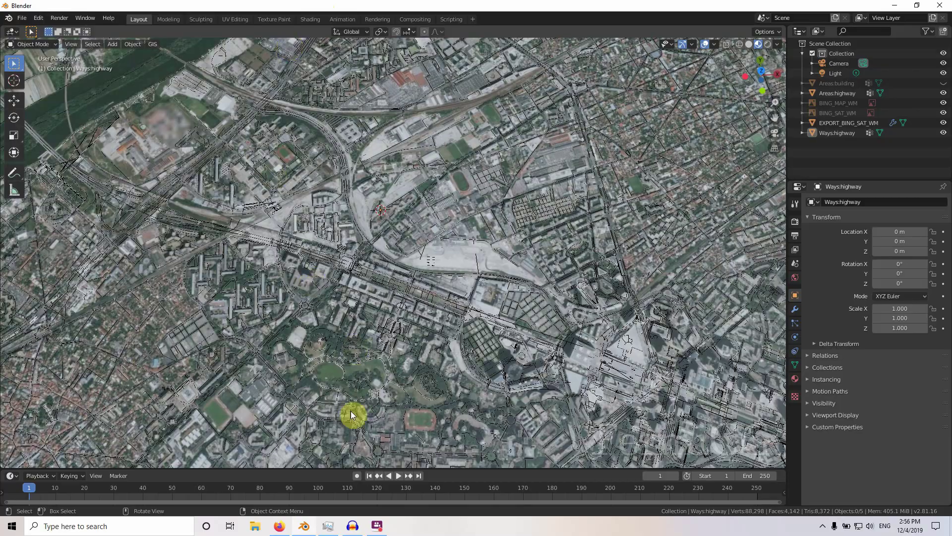
Switch to Firefox and read through the BlenderGIS README, from the minimum Blender version to georeferencing management
click(291, 525)
scroll(570, 391, down, 3)
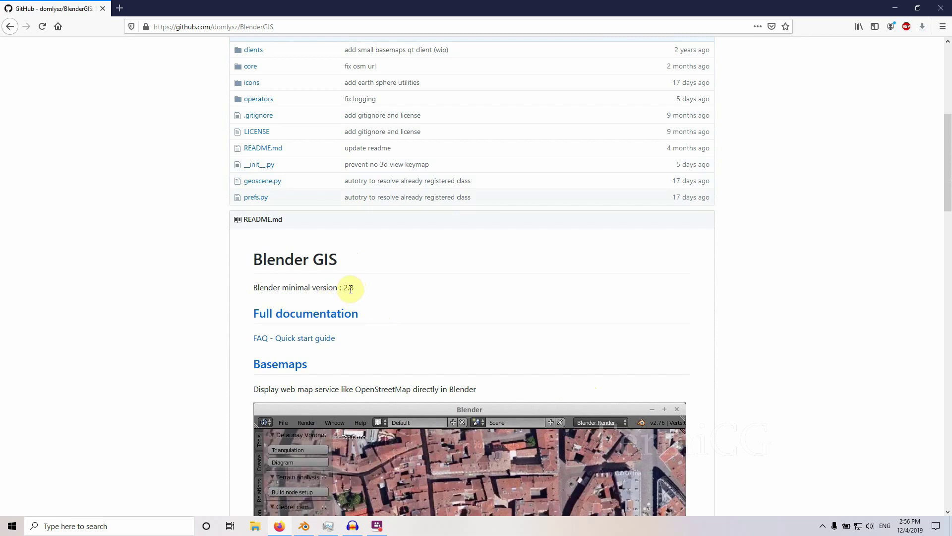
scroll(284, 305, up, 1)
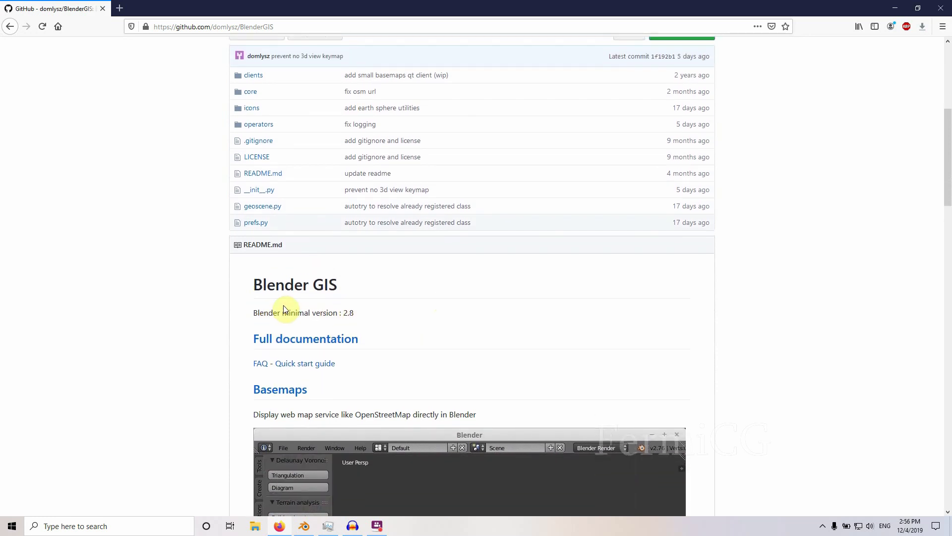
scroll(384, 332, down, 1)
scroll(384, 332, down, 6)
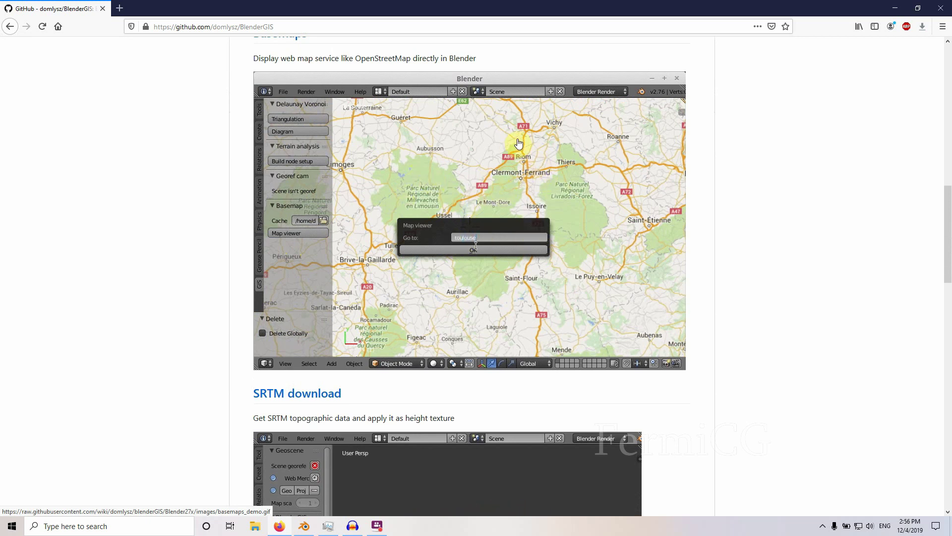
scroll(475, 236, down, 1)
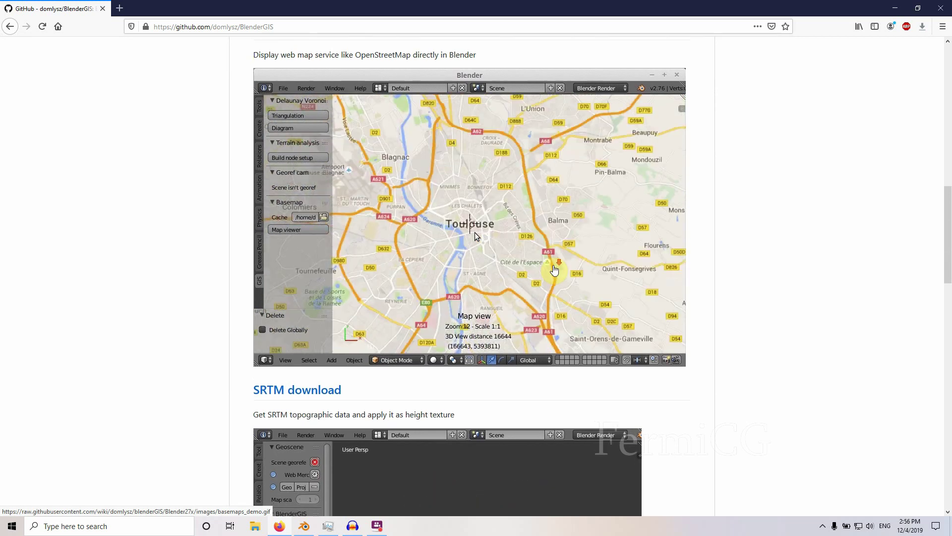
scroll(510, 325, down, 5)
scroll(493, 354, down, 2)
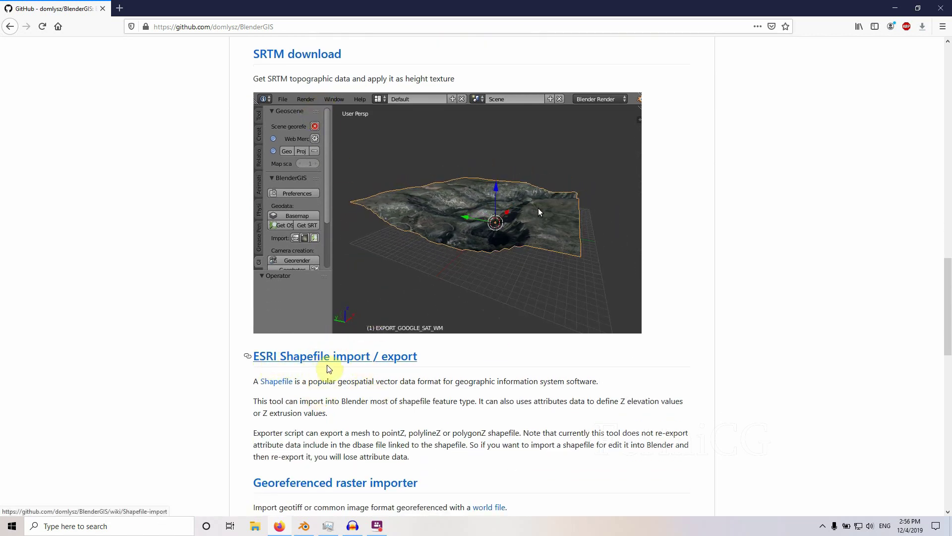
scroll(431, 312, down, 3)
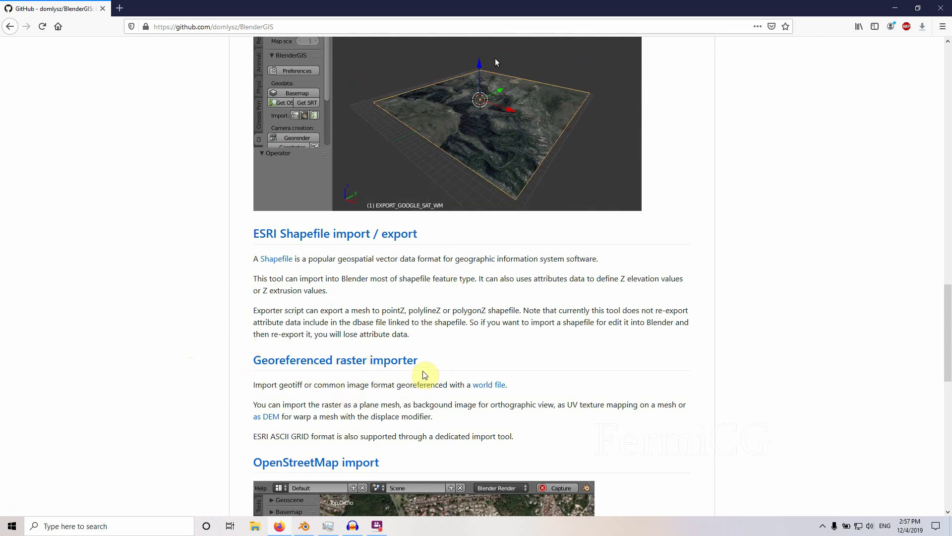
scroll(424, 375, down, 3)
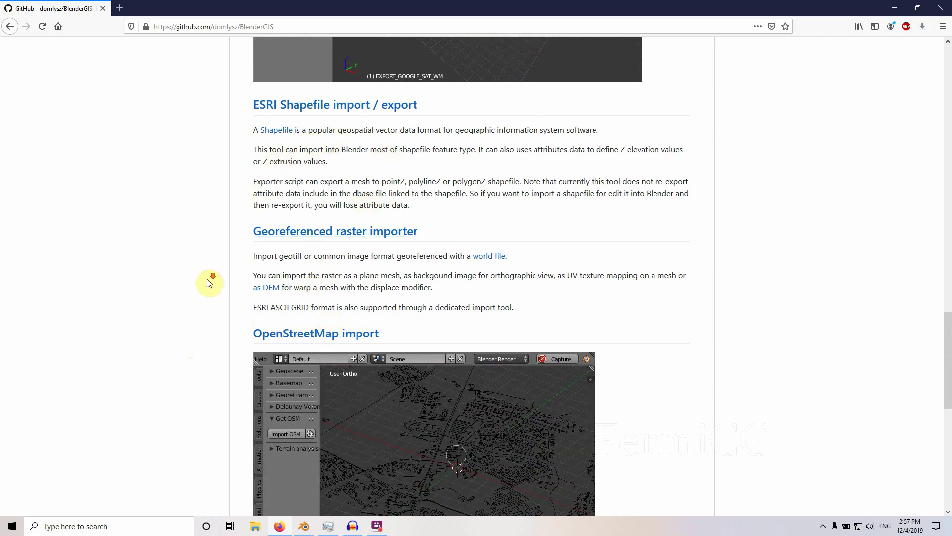
scroll(389, 223, down, 3)
scroll(444, 142, down, 3)
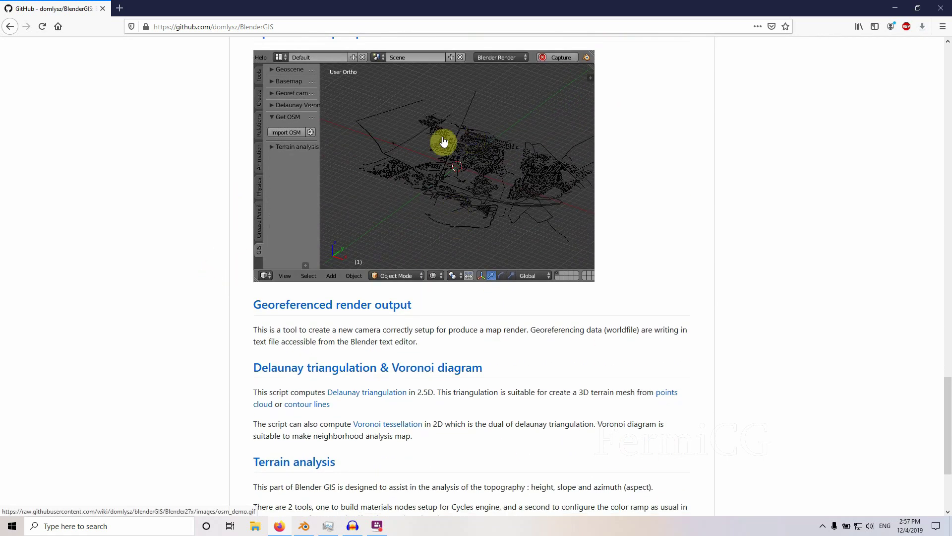
scroll(226, 254, down, 3)
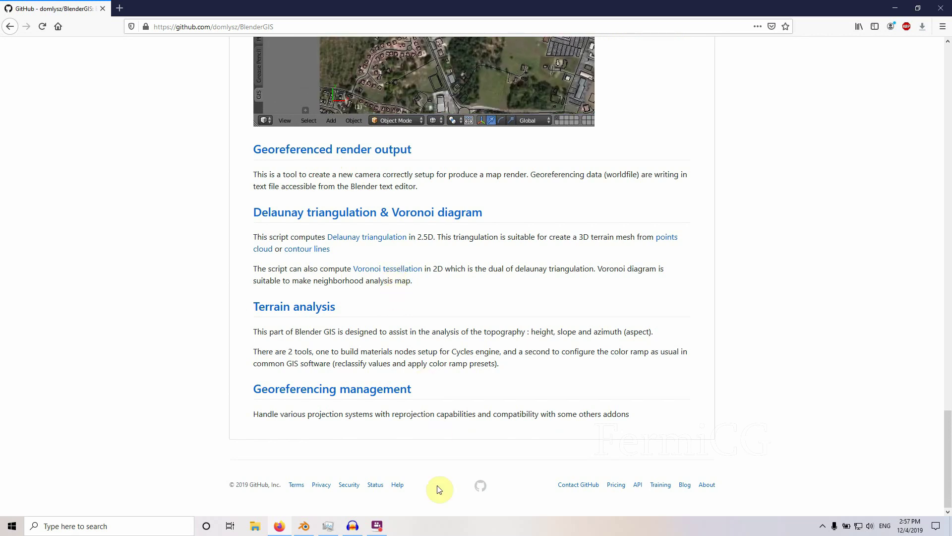
Switch back to Blender and unhide the Areas:building object
click(304, 526)
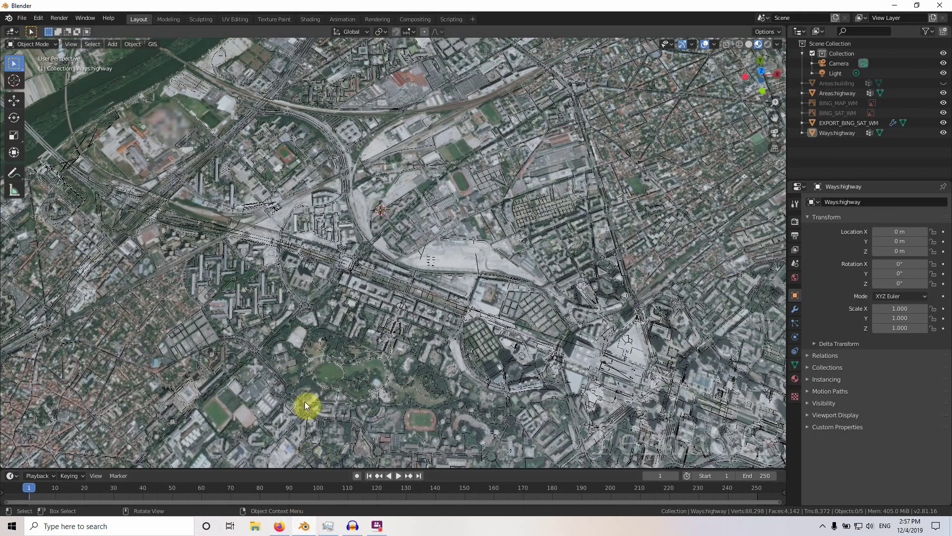
middle_drag(419, 333, 366, 308)
click(943, 83)
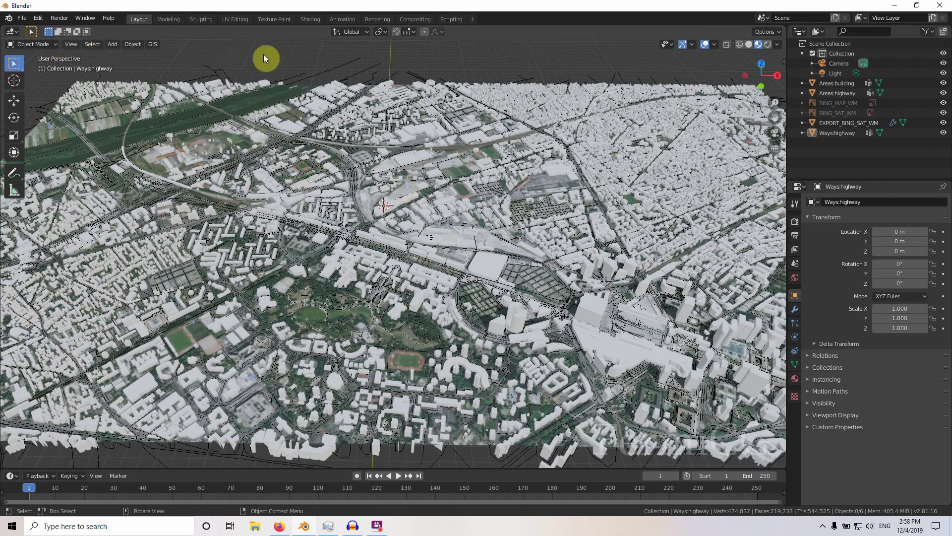
Start a new scene without saving the current city file, and delete the default cube
click(22, 19)
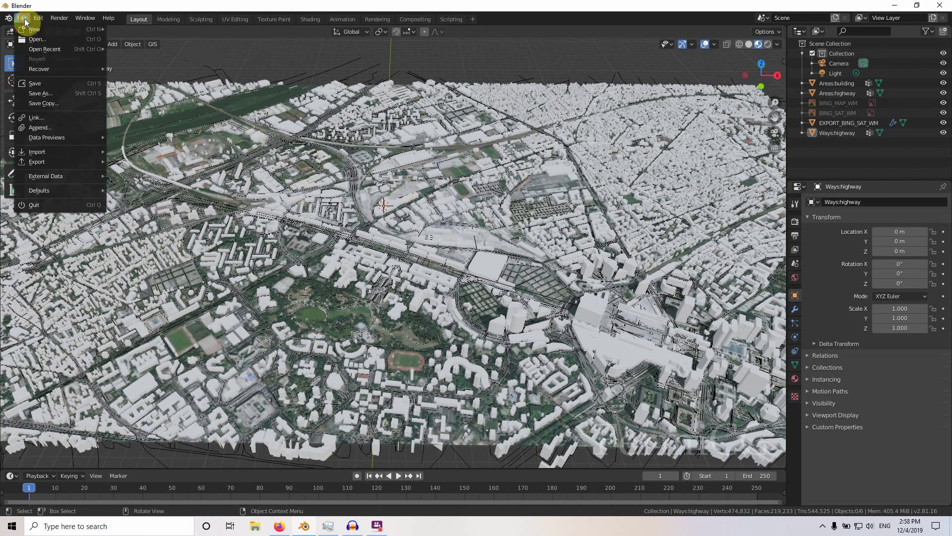
mouse_move(31, 29)
click(149, 29)
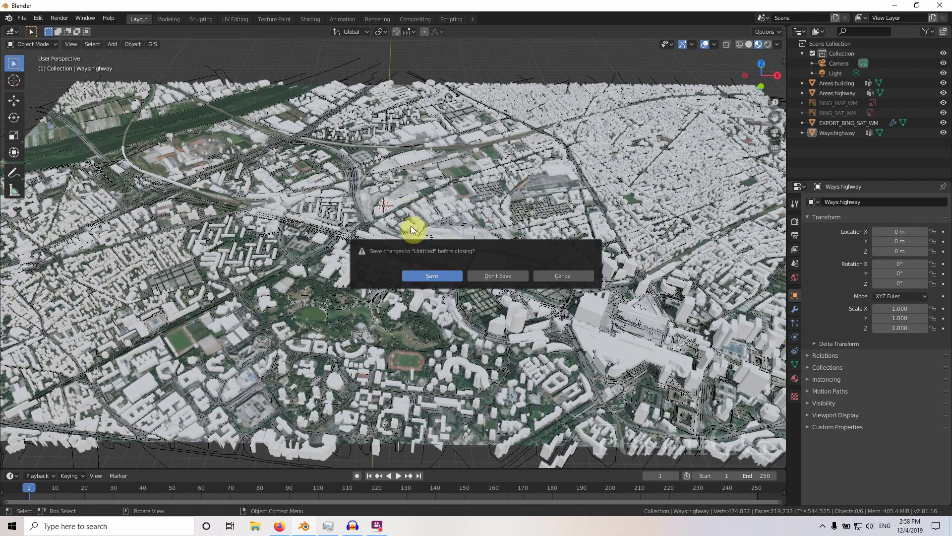
click(486, 273)
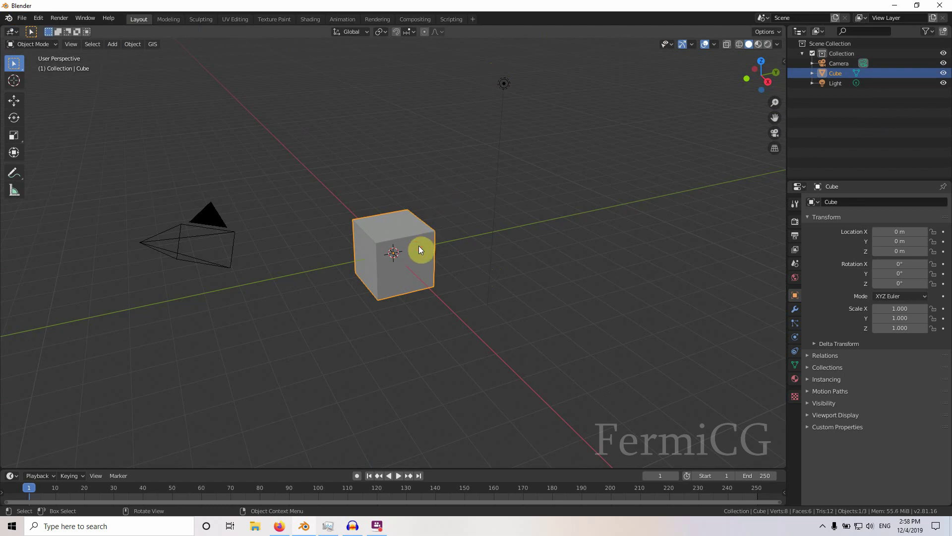
key(Delete)
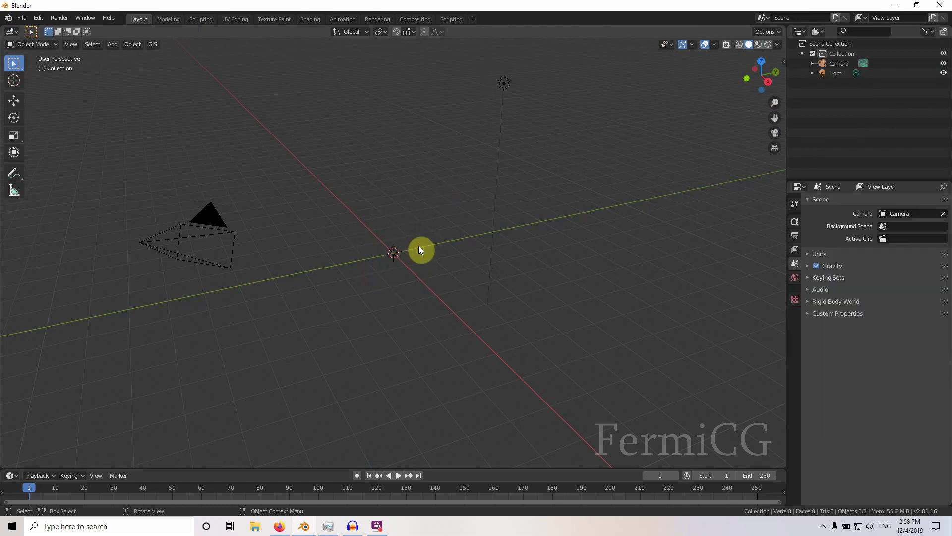
click(153, 44)
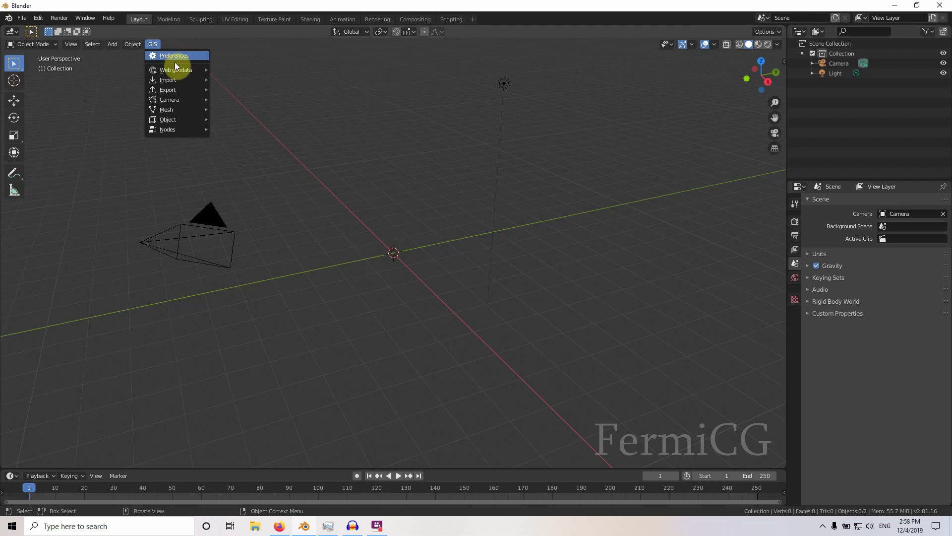
mouse_move(175, 72)
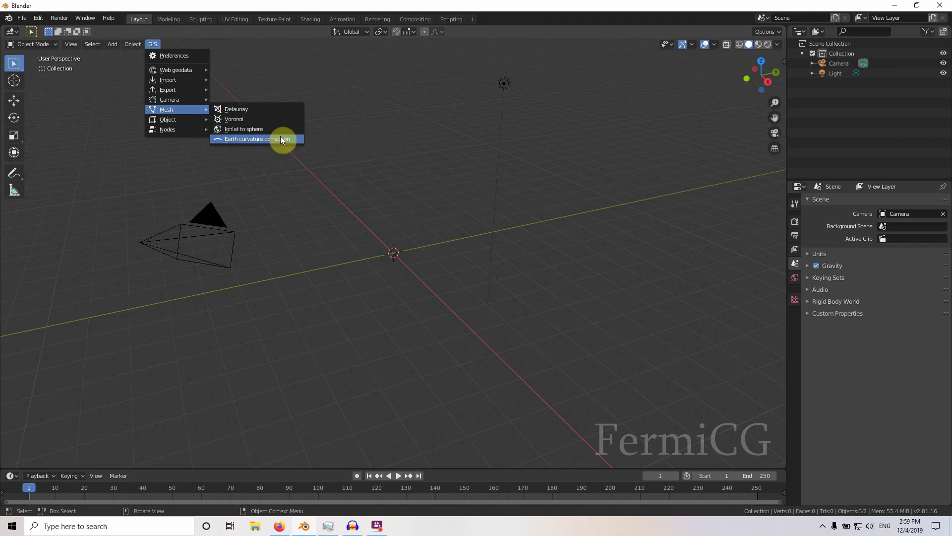
mouse_move(166, 129)
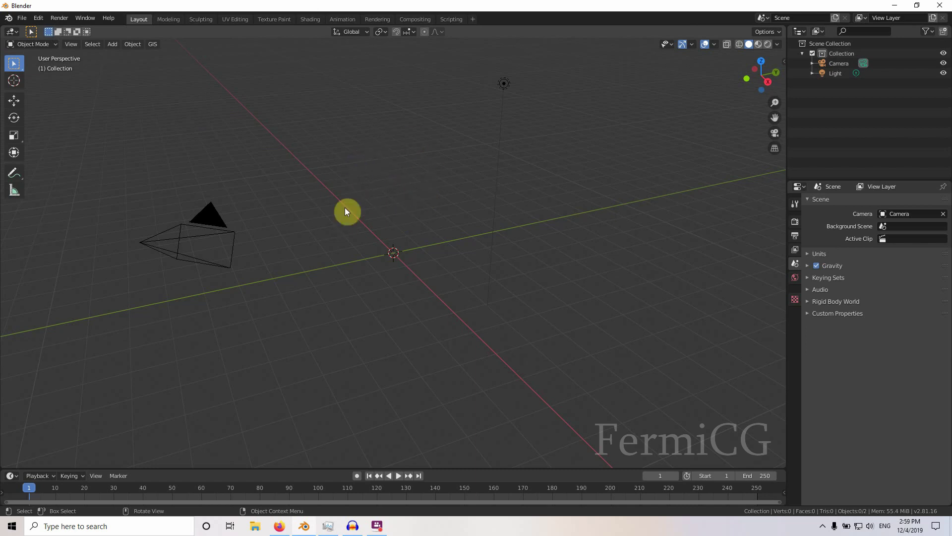
Load a BlenderGIS web basemap with Bing as the source and Map as the layer
click(157, 46)
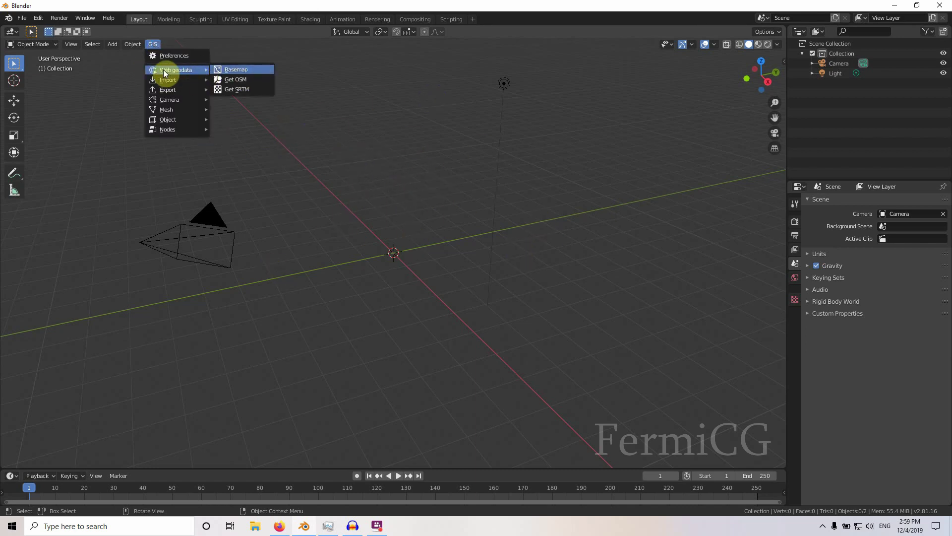
click(254, 75)
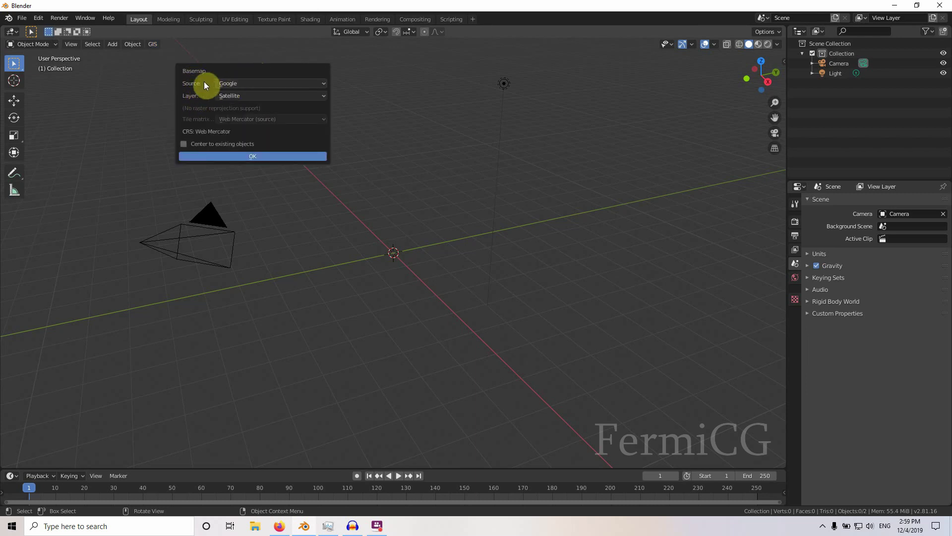
click(245, 84)
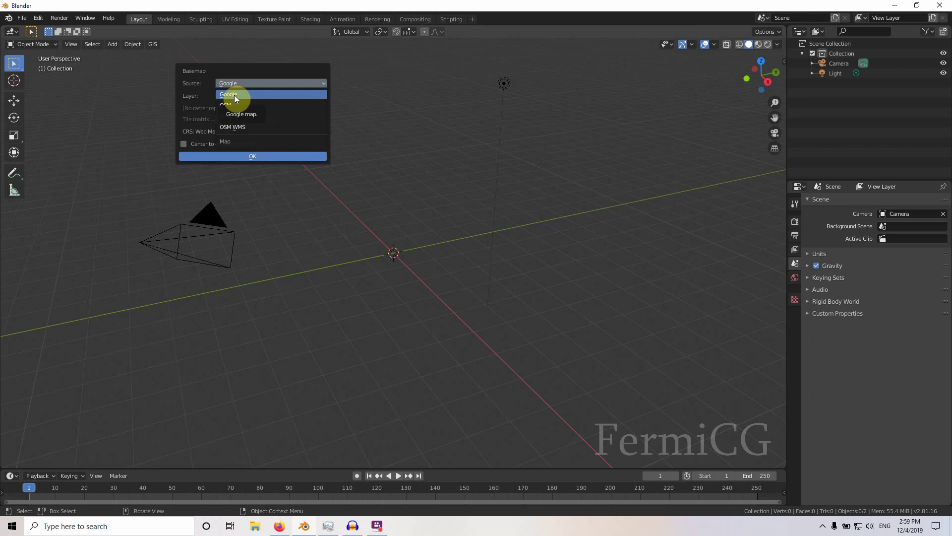
click(220, 103)
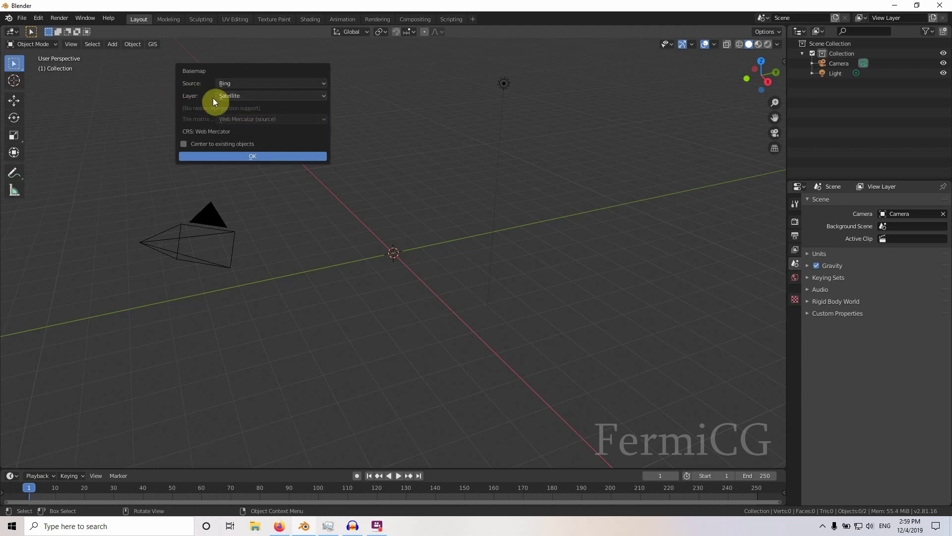
click(231, 96)
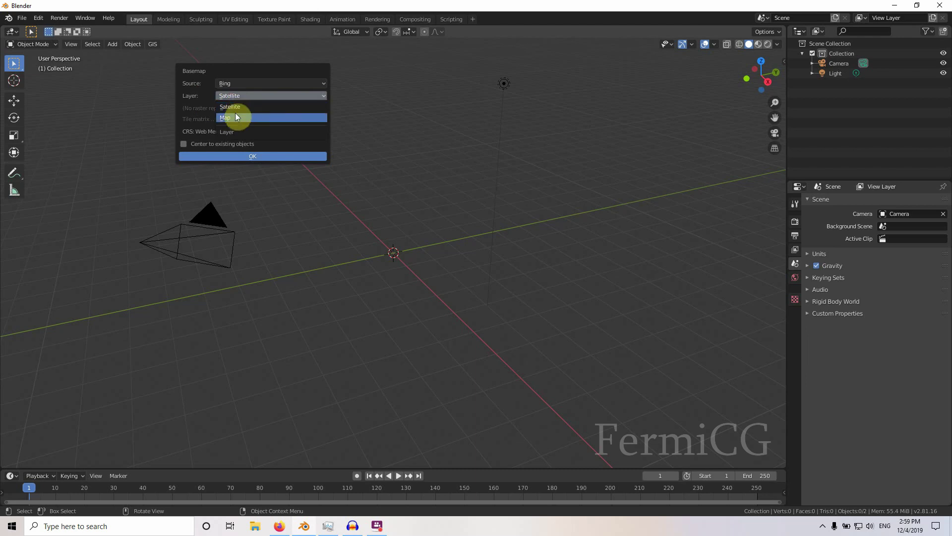
click(243, 117)
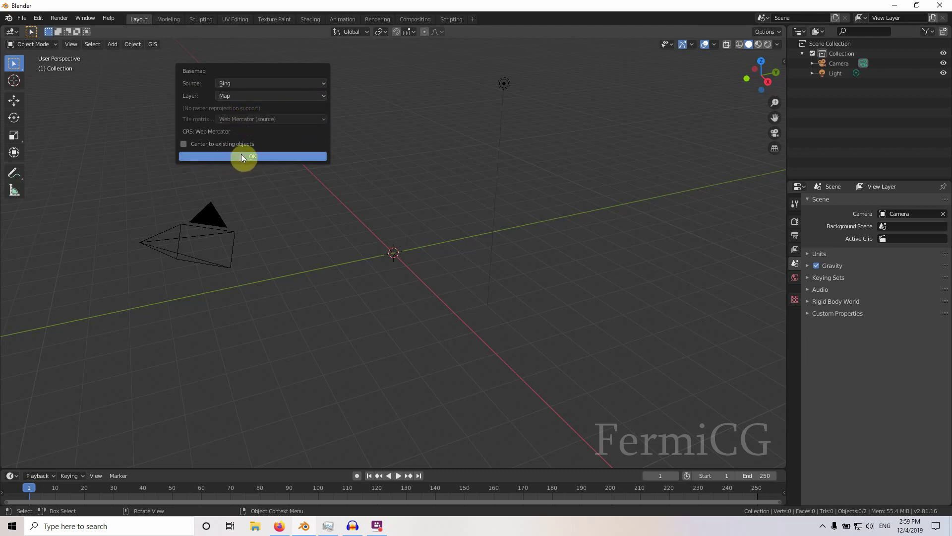
click(241, 156)
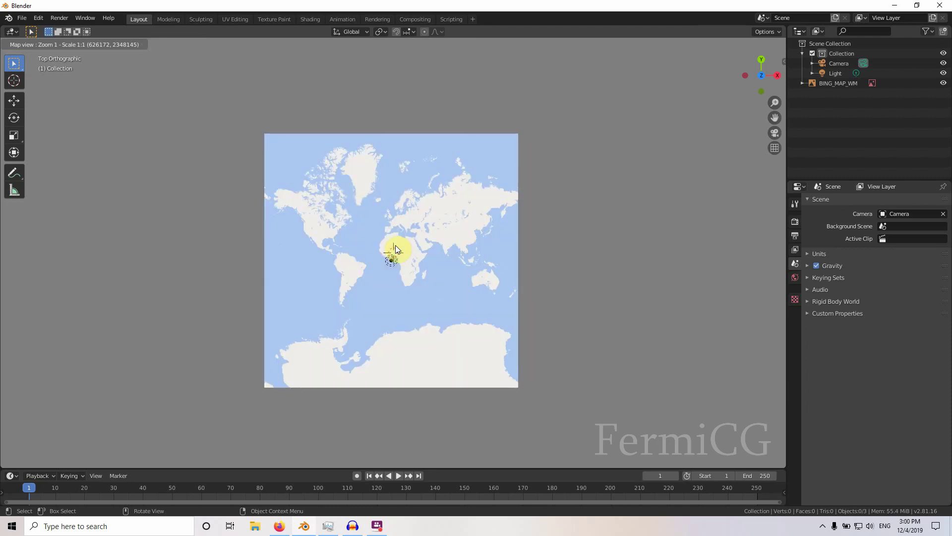
Go to "paris" on the Bing basemap using the map view's location search
scroll(395, 246, up, 1)
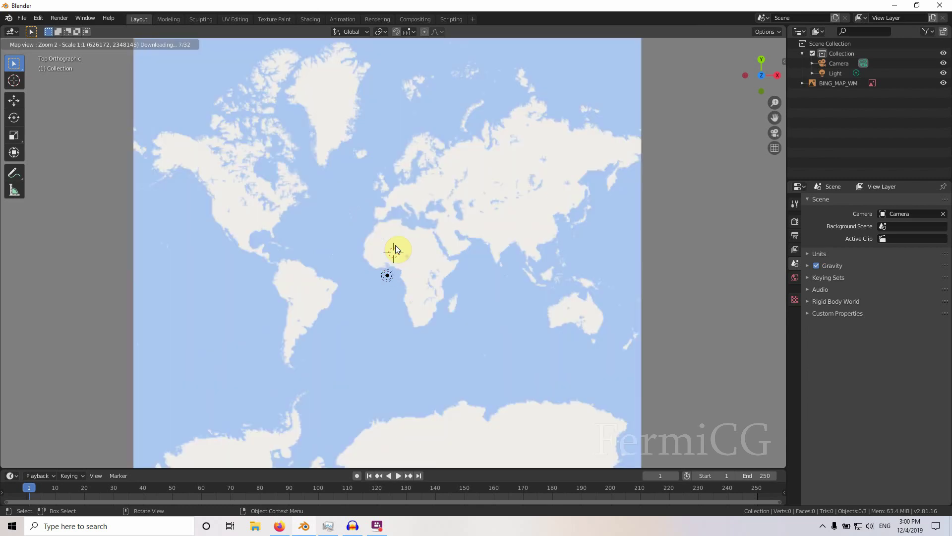
scroll(395, 248, up, 1)
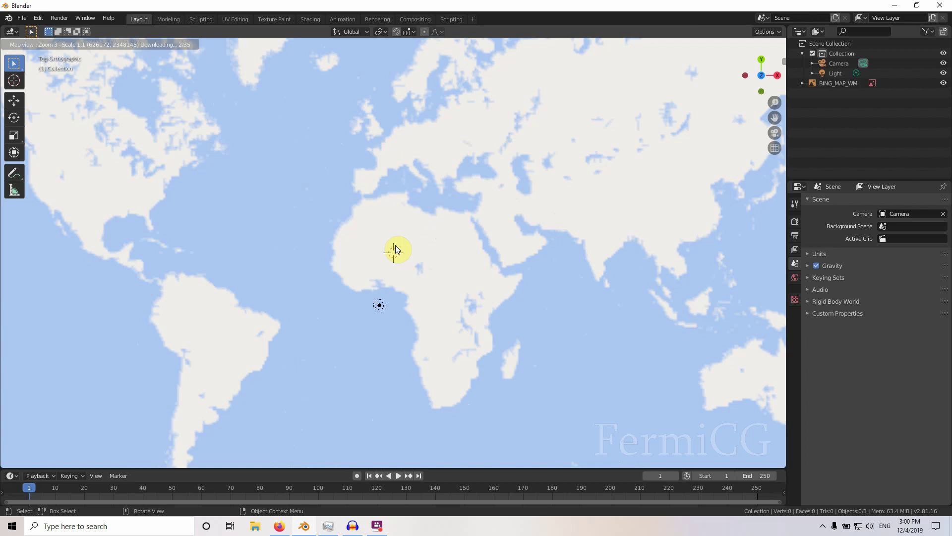
scroll(395, 248, up, 1)
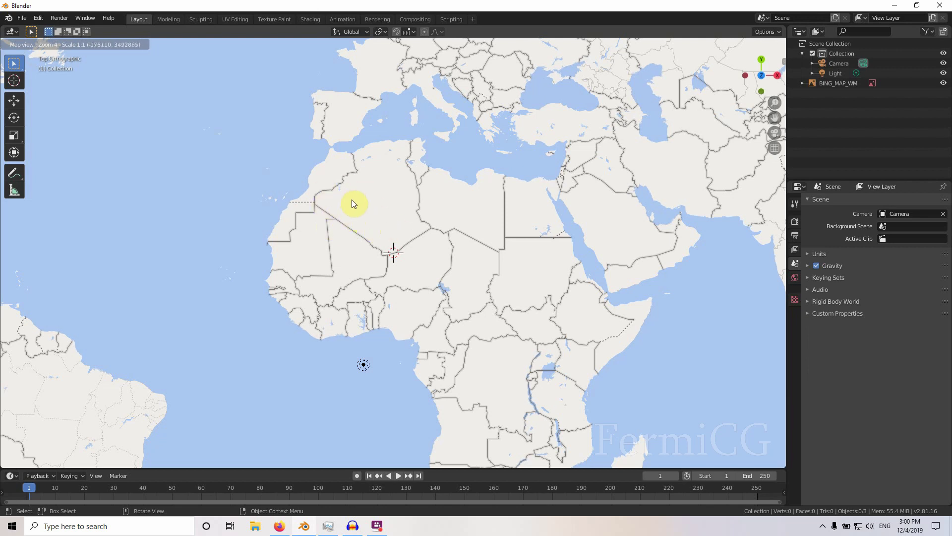
key(g)
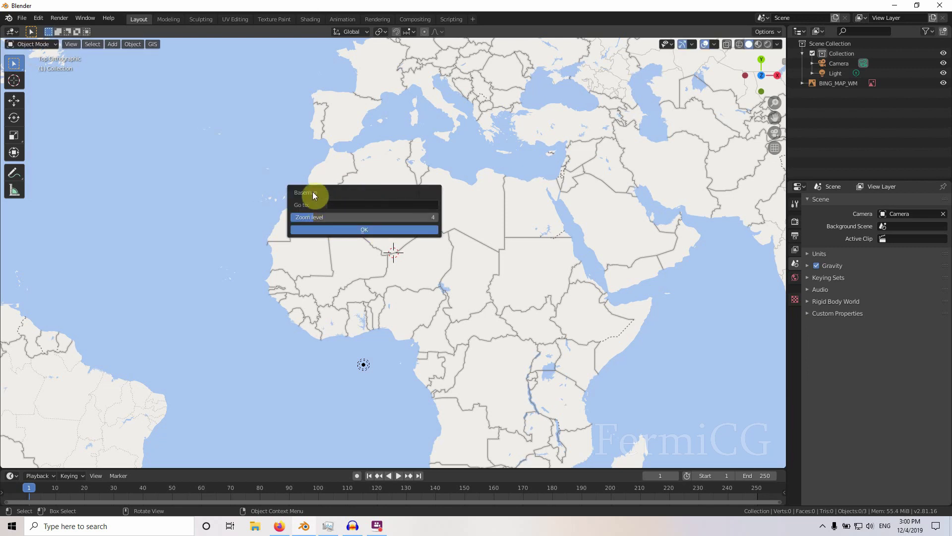
click(341, 205)
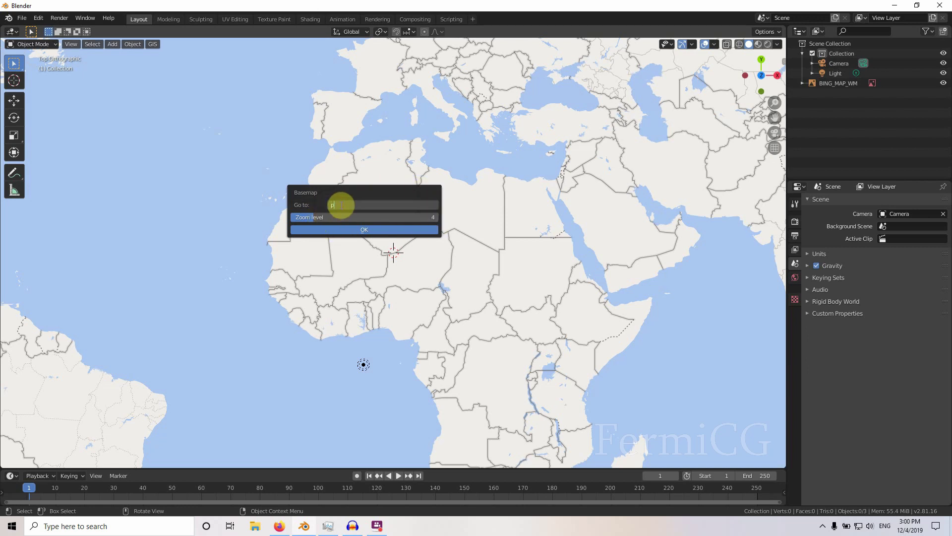
text(paris)
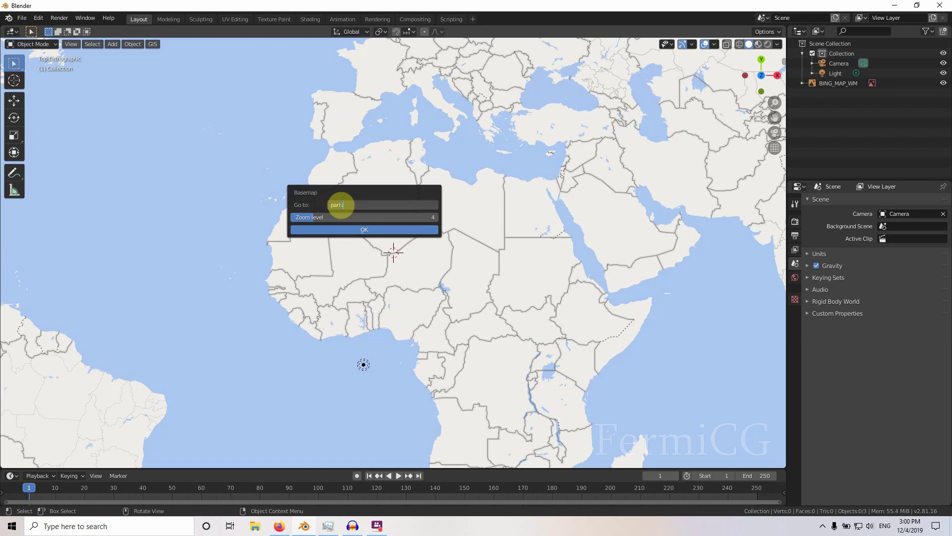
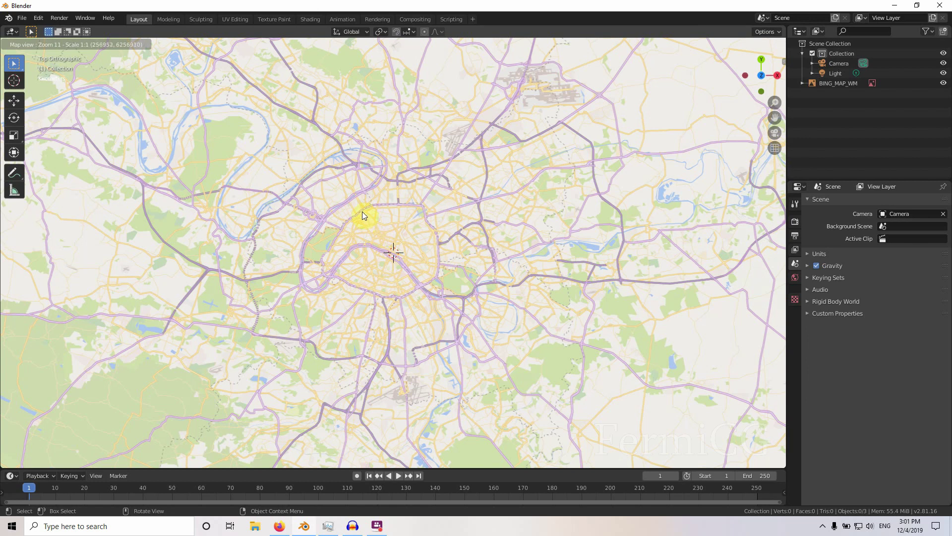
Switch the basemap layer to Satellite, keeping Bing as the source
key(b)
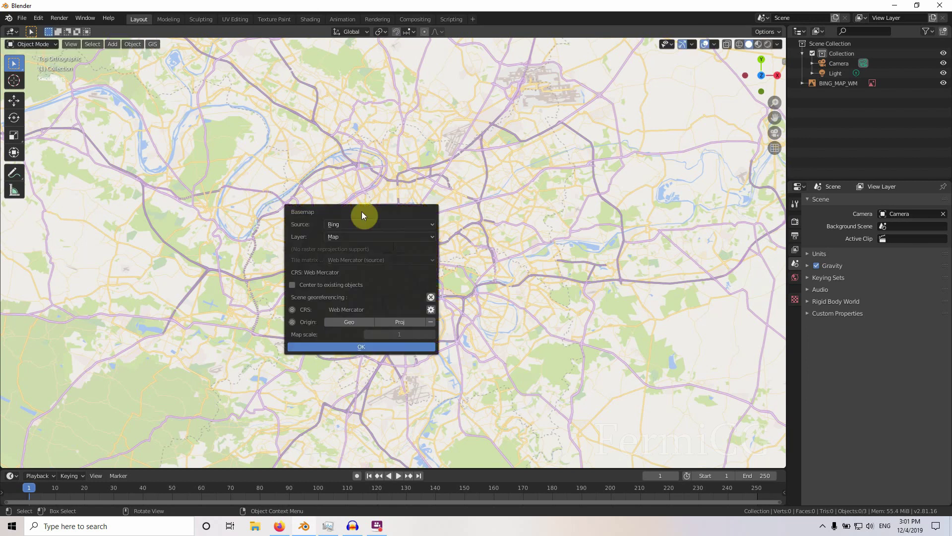
click(341, 236)
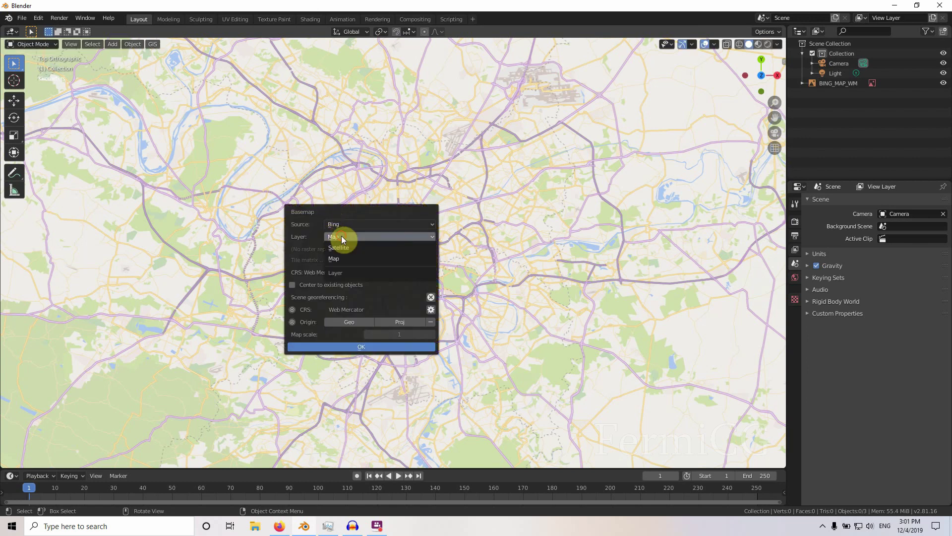
click(343, 246)
click(356, 346)
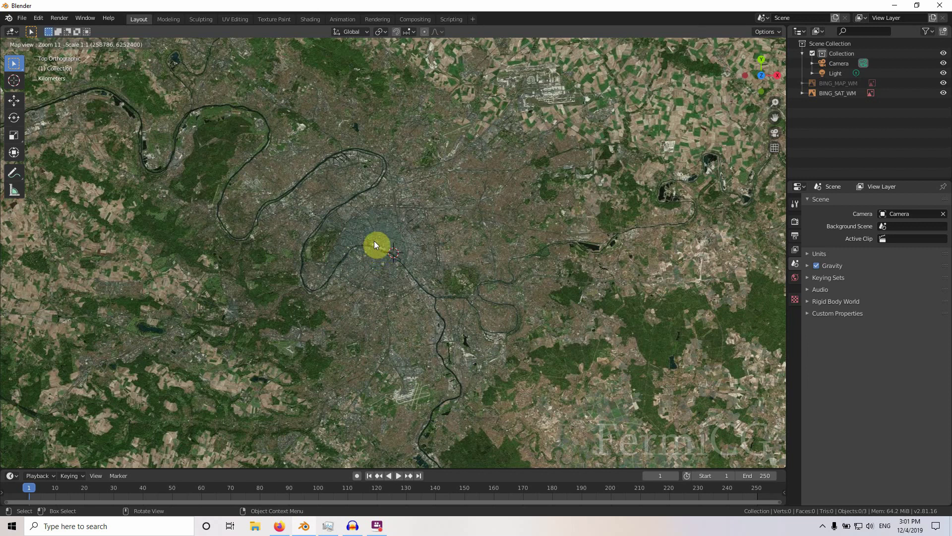
Frame the riverside area of central Paris at zoom 16 and export the satellite view as a textured plane
scroll(375, 242, up, 1)
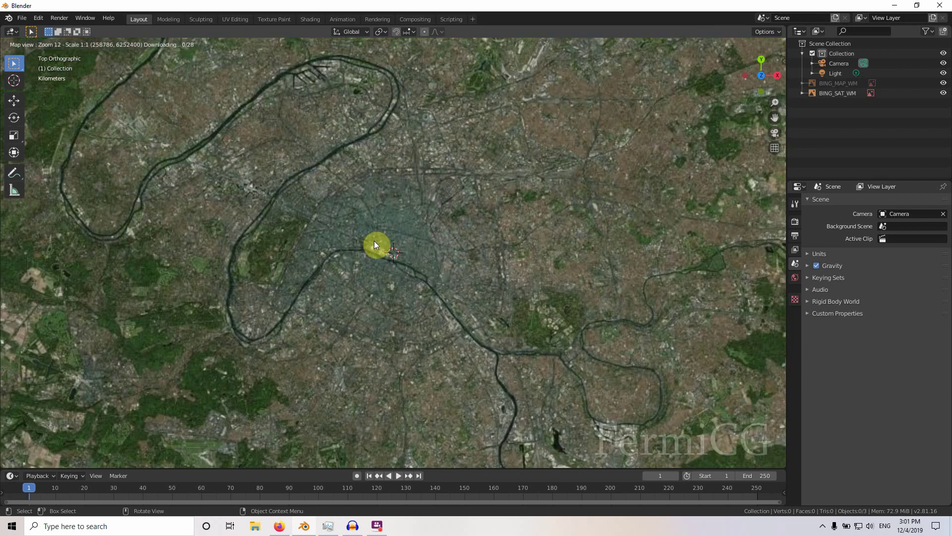
scroll(374, 243, up, 2)
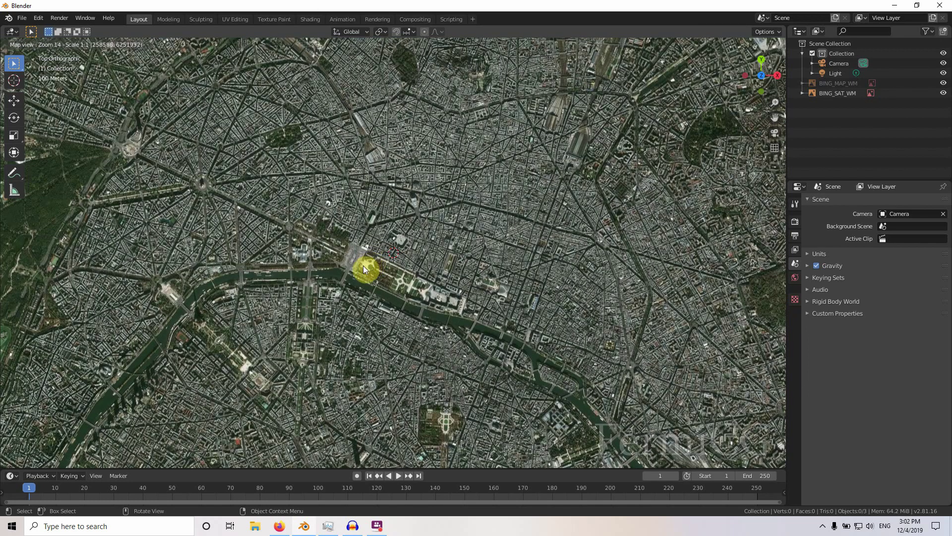
scroll(363, 266, up, 1)
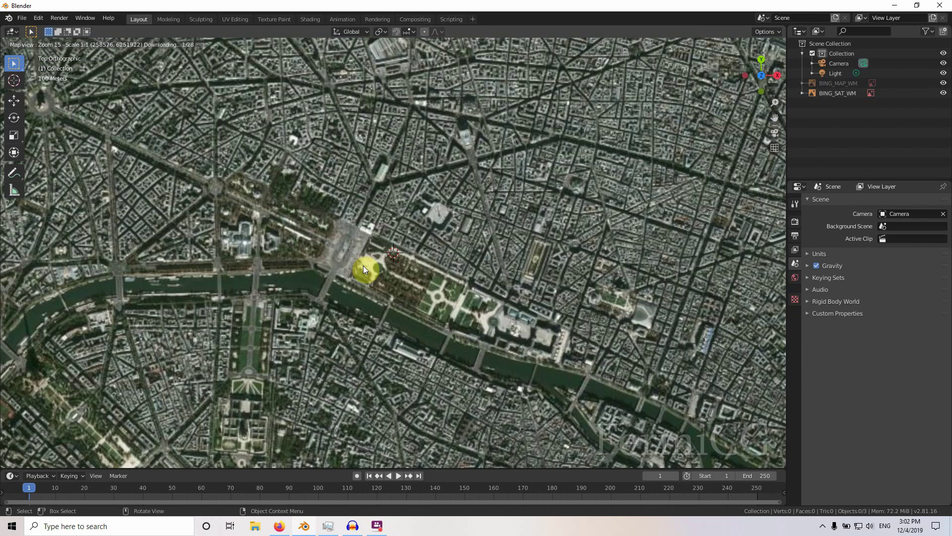
scroll(363, 266, up, 1)
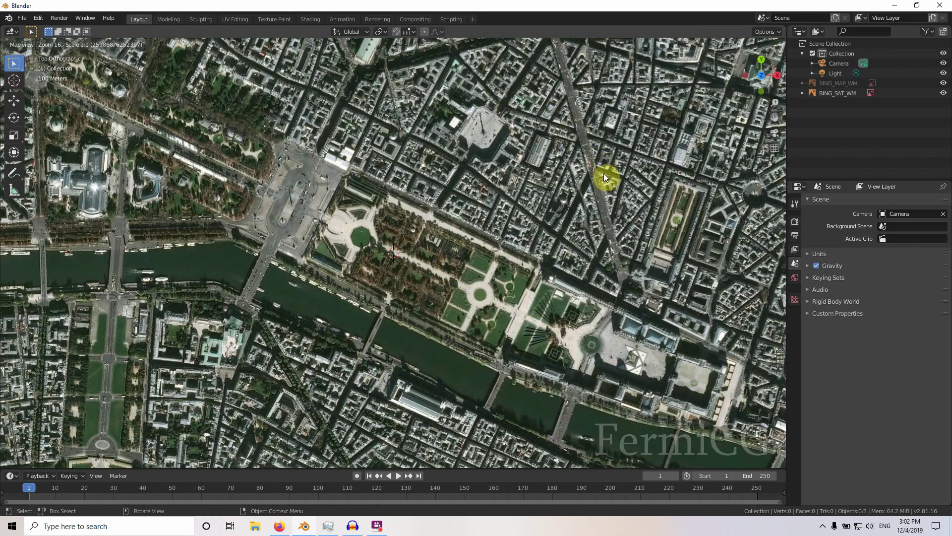
drag(211, 236, 415, 231)
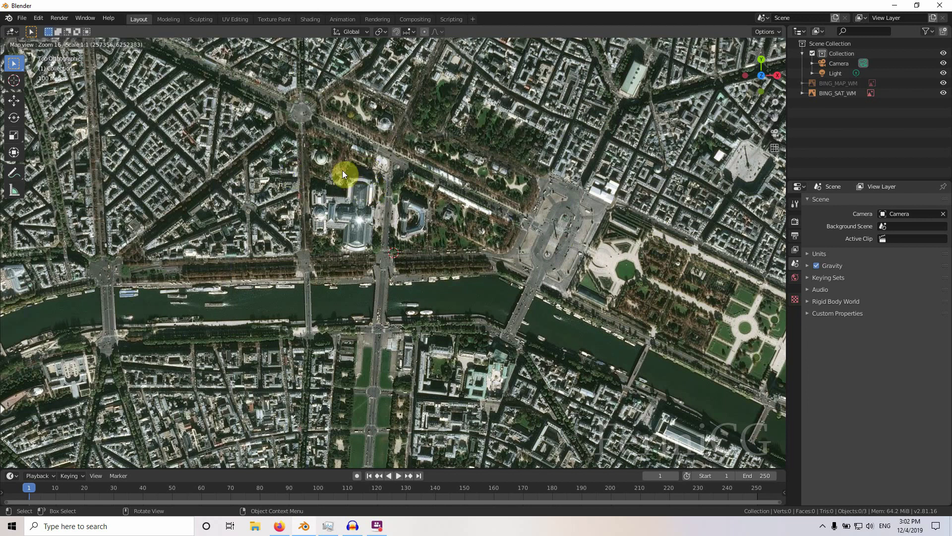
key(e)
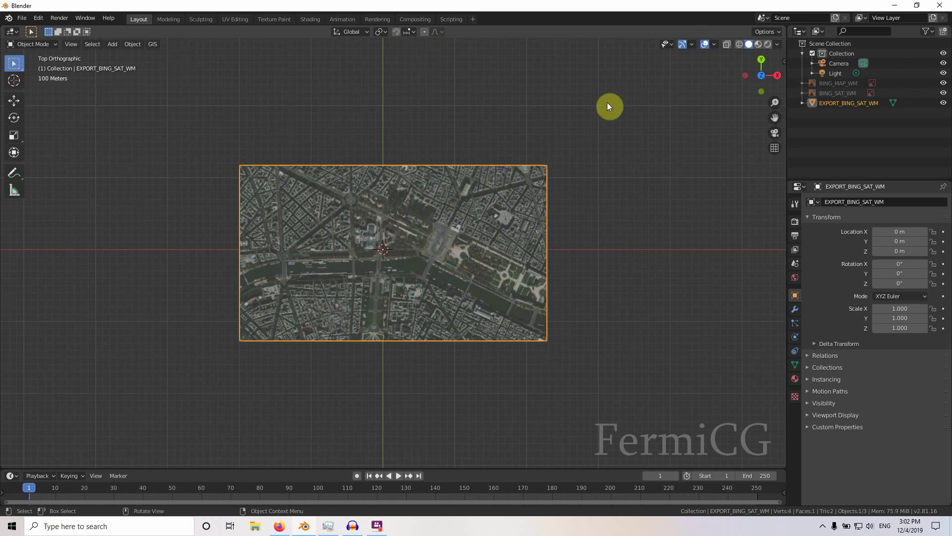
Get SRTM elevation data for the exported satellite plane and inspect the terrain relief in perspective
click(155, 44)
mouse_move(163, 69)
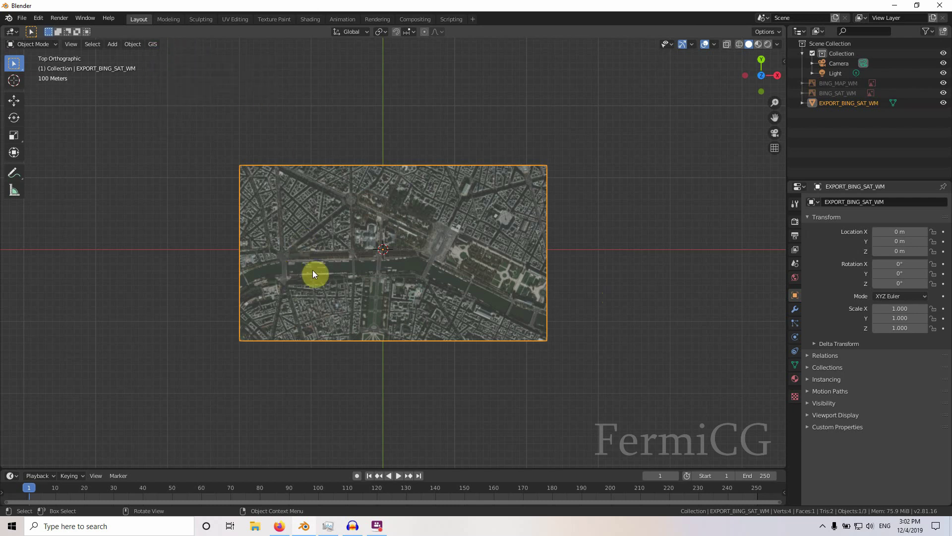
click(154, 44)
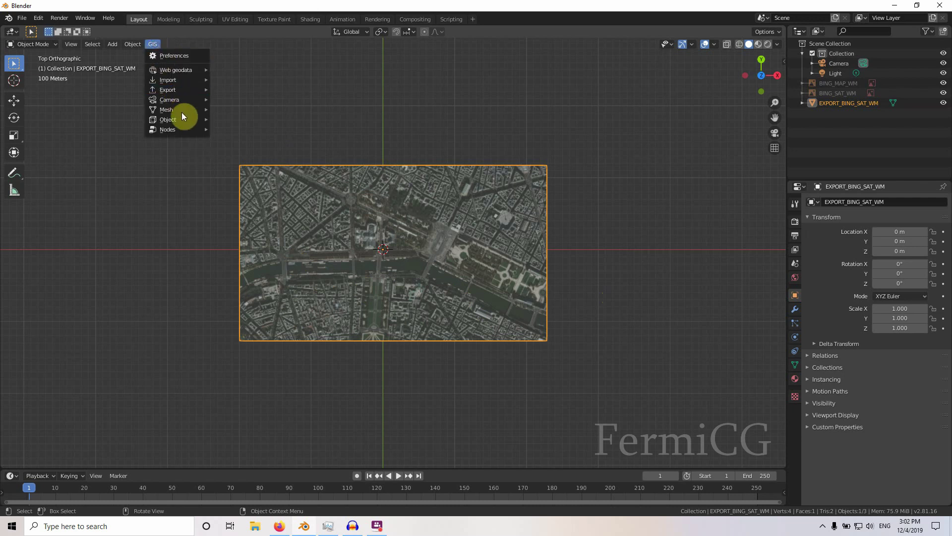
mouse_move(189, 68)
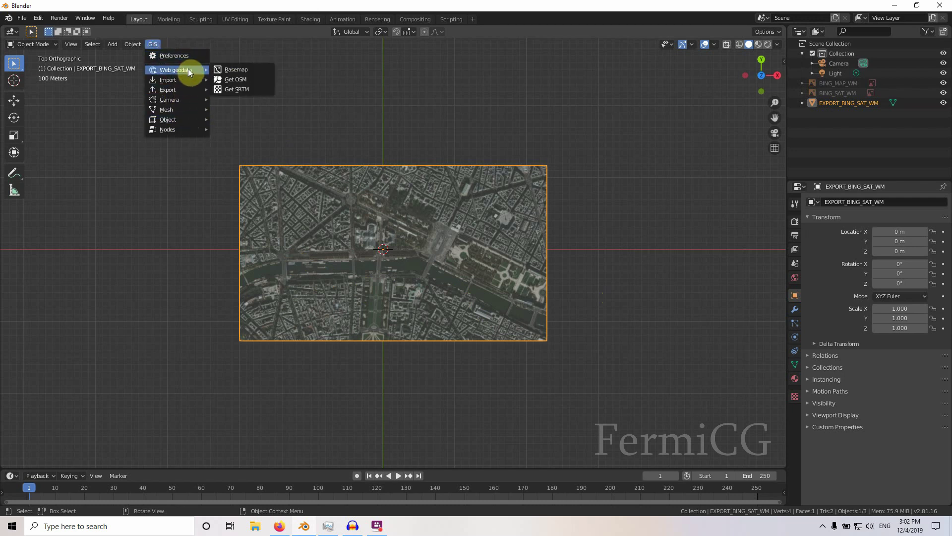
click(240, 90)
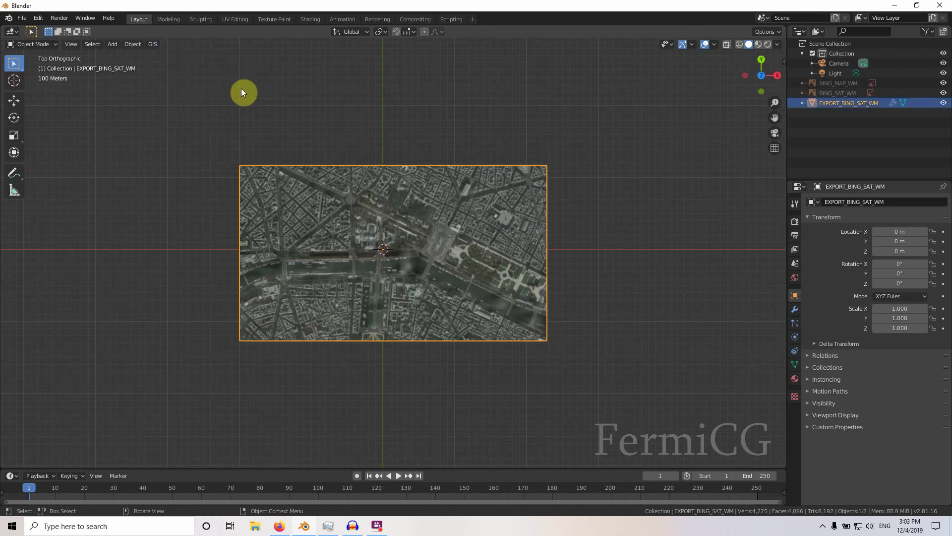
middle_drag(470, 280, 460, 204)
scroll(411, 275, up, 5)
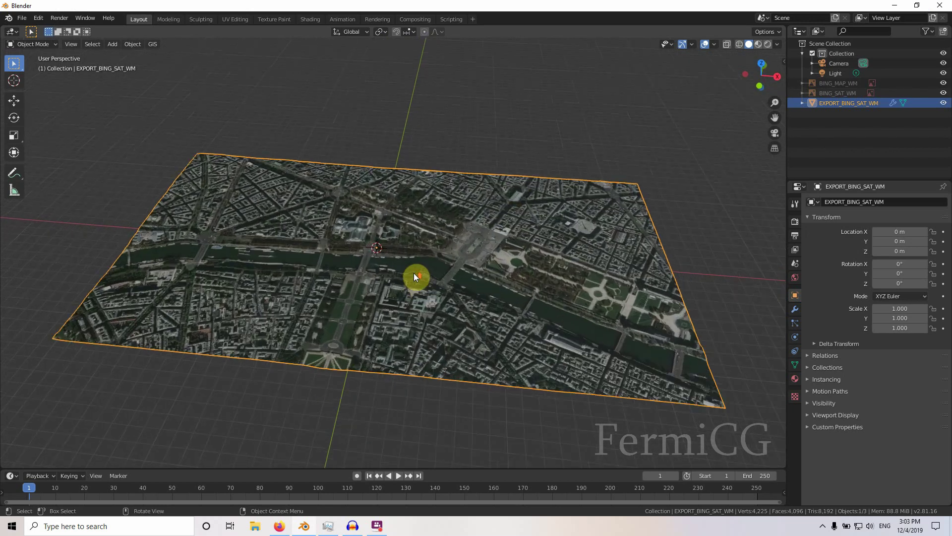
Set up Get OSM to fetch building and highway ways, with elevation taken from the EXPORT_BING_SAT_WM terrain
middle_drag(438, 330, 352, 297)
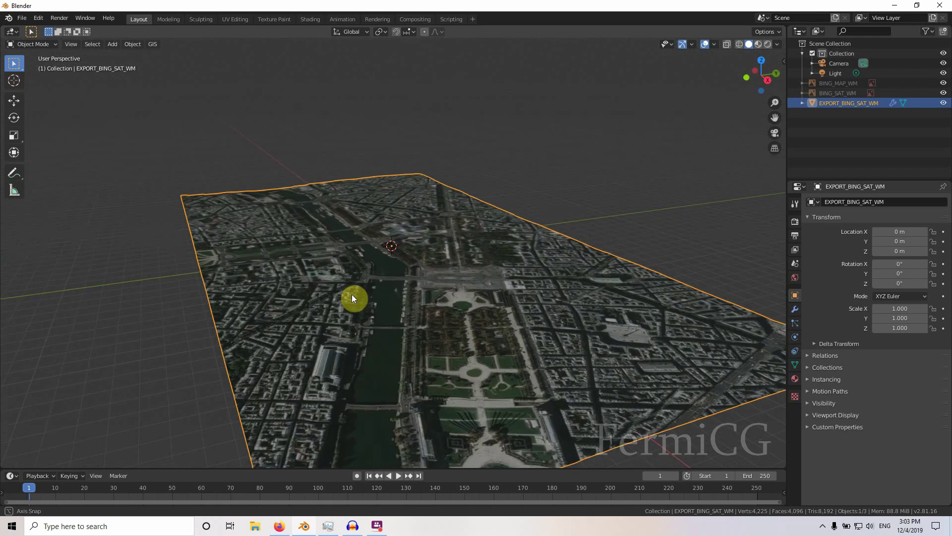
middle_drag(352, 297, 520, 328)
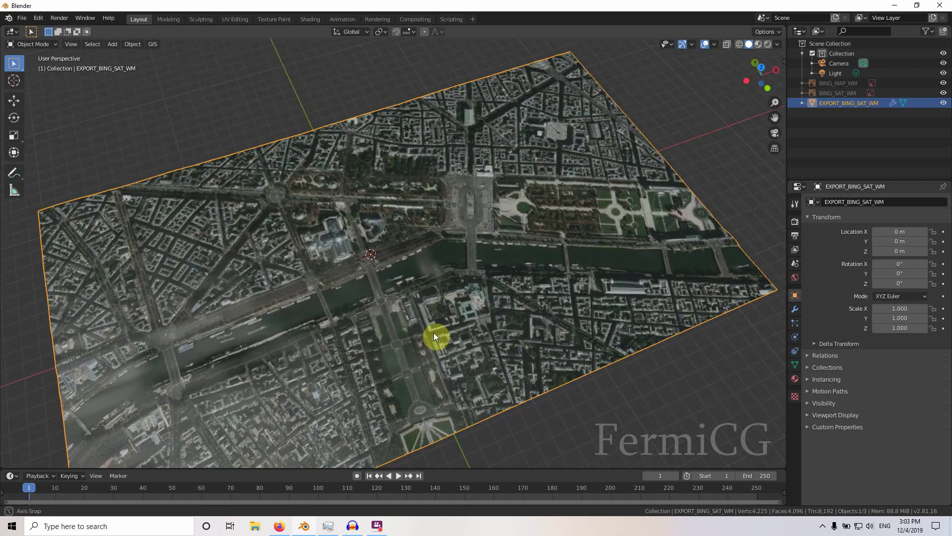
middle_drag(434, 332, 453, 317)
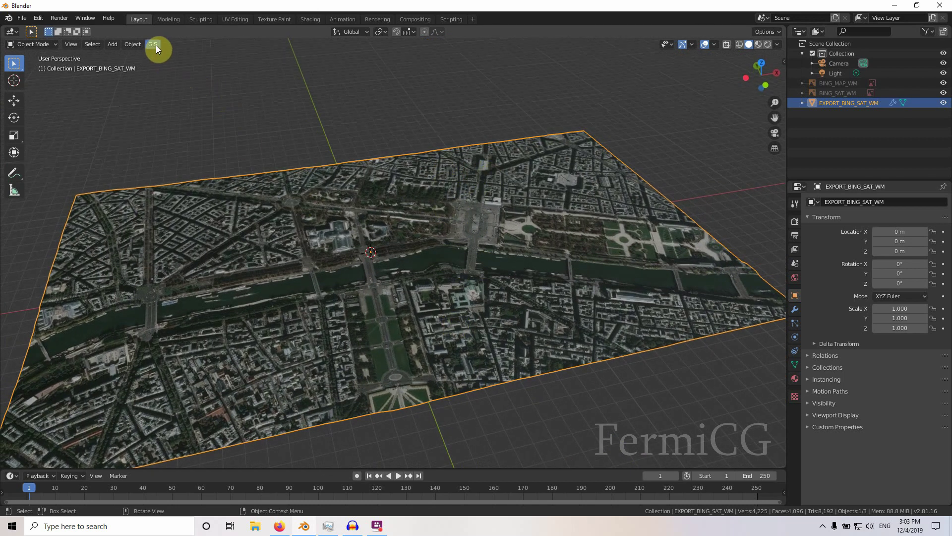
middle_drag(575, 228, 573, 198)
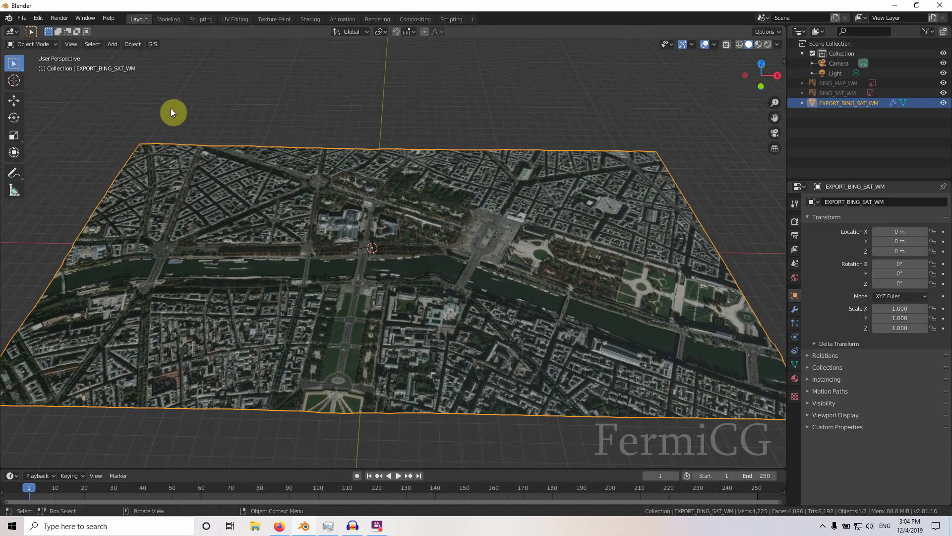
click(153, 43)
mouse_move(197, 72)
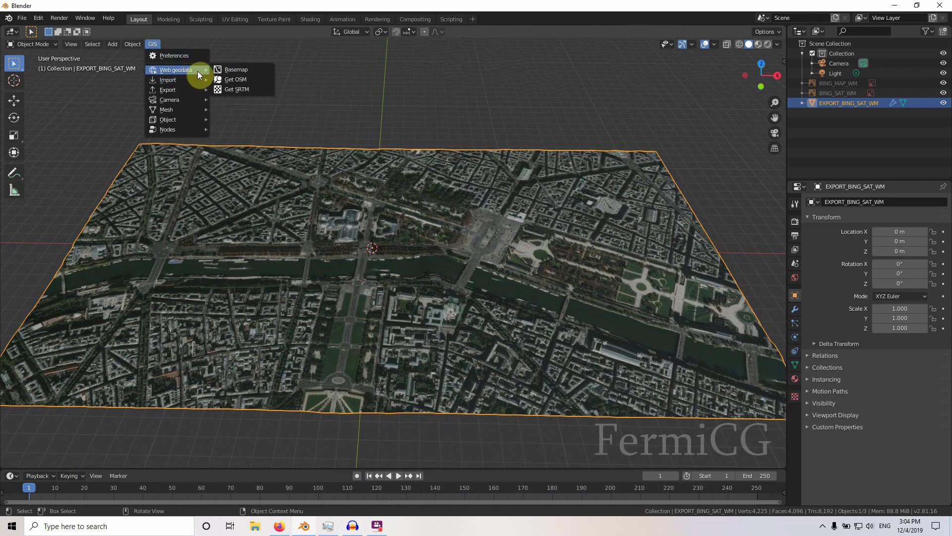
click(241, 81)
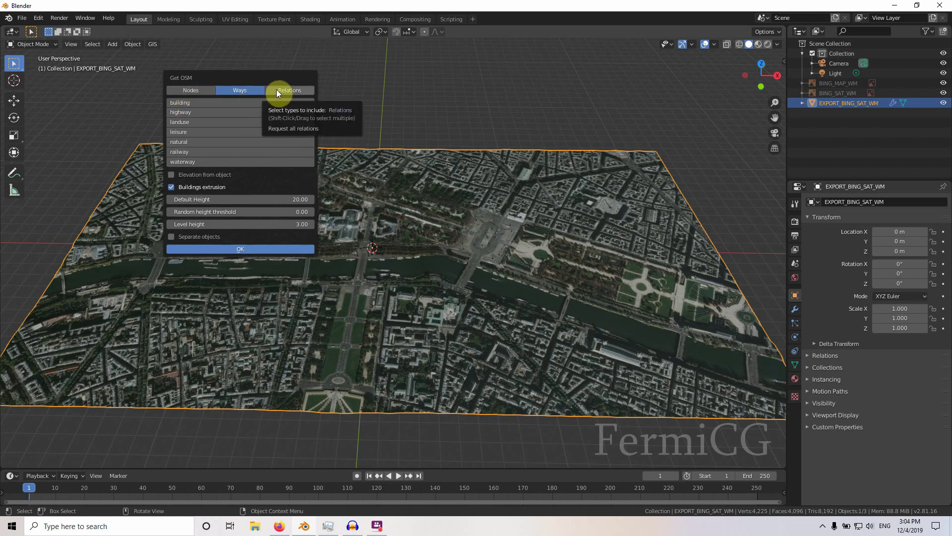
click(194, 107)
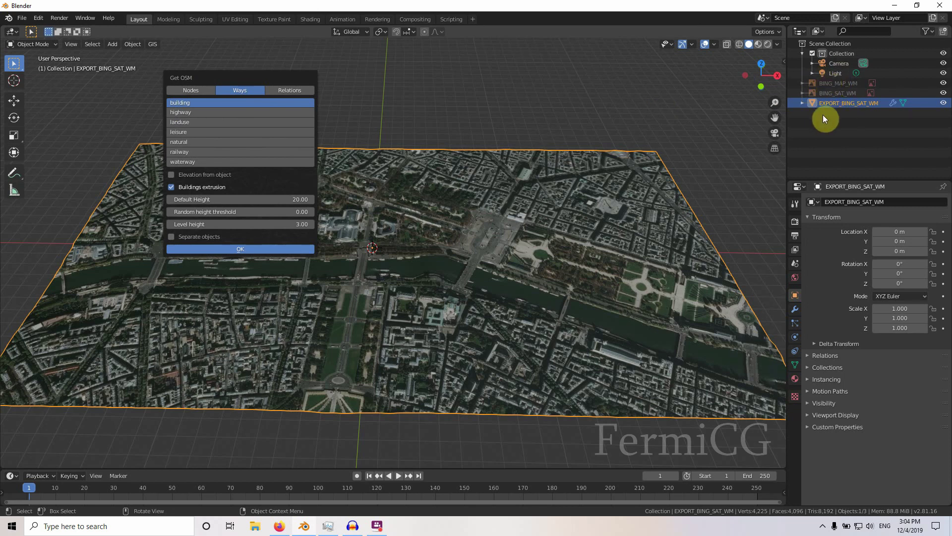
shift+click(182, 113)
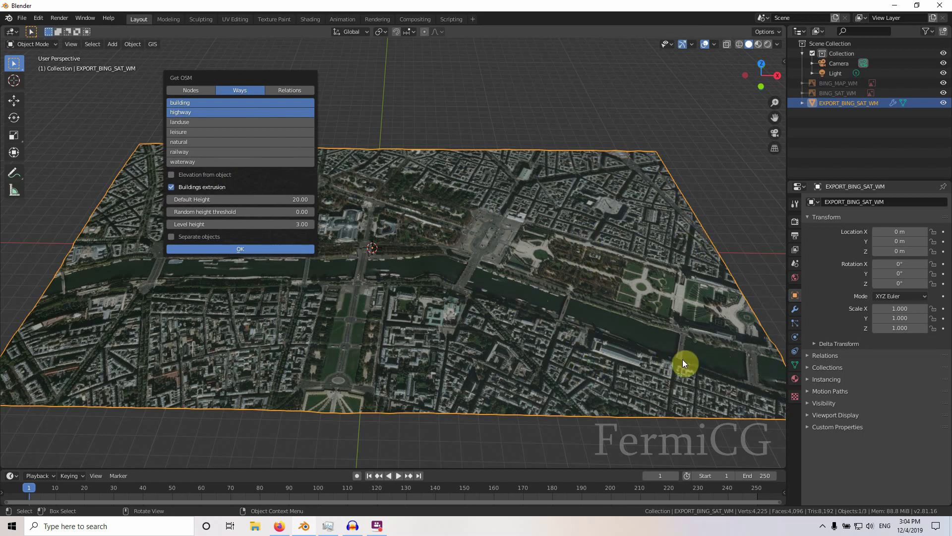
click(173, 175)
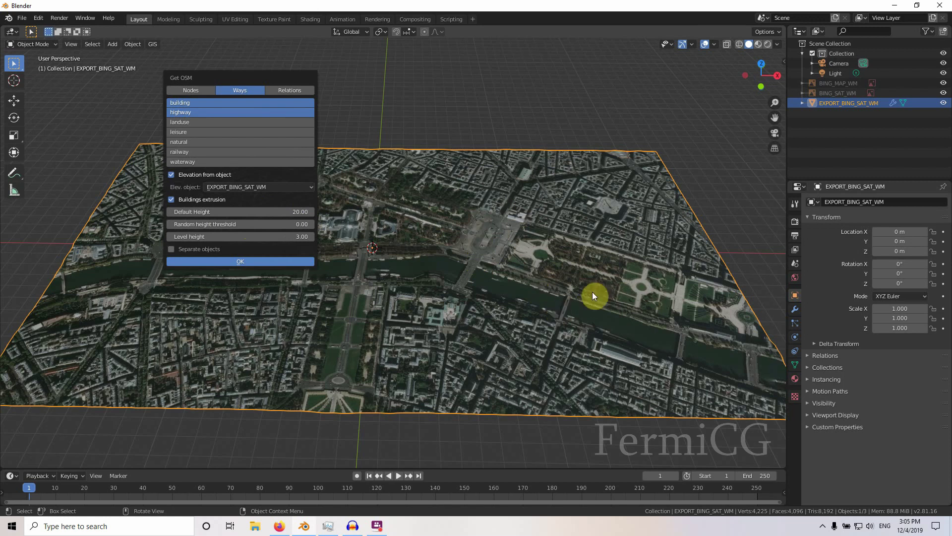
Set the random height threshold to 40 and import the OSM buildings and highways without separate objects
click(300, 224)
text(1)
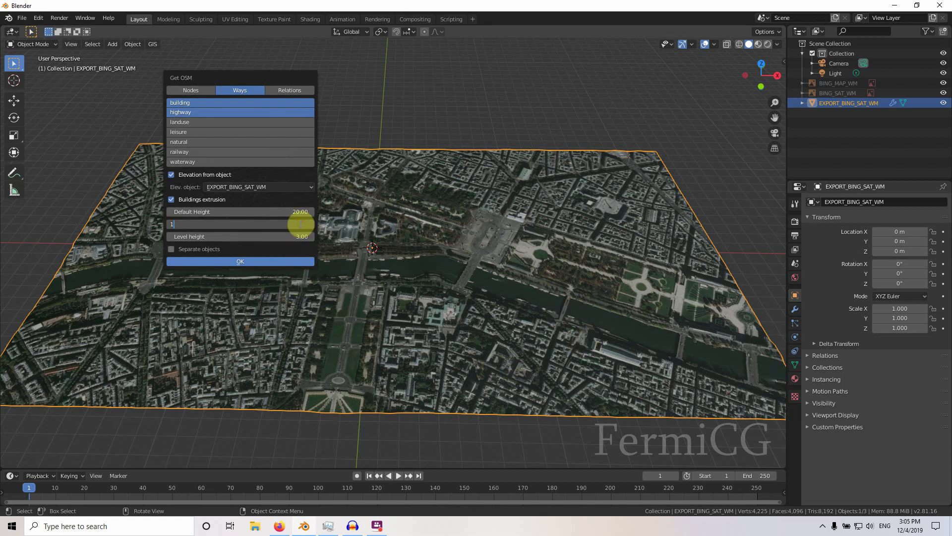
text(0)
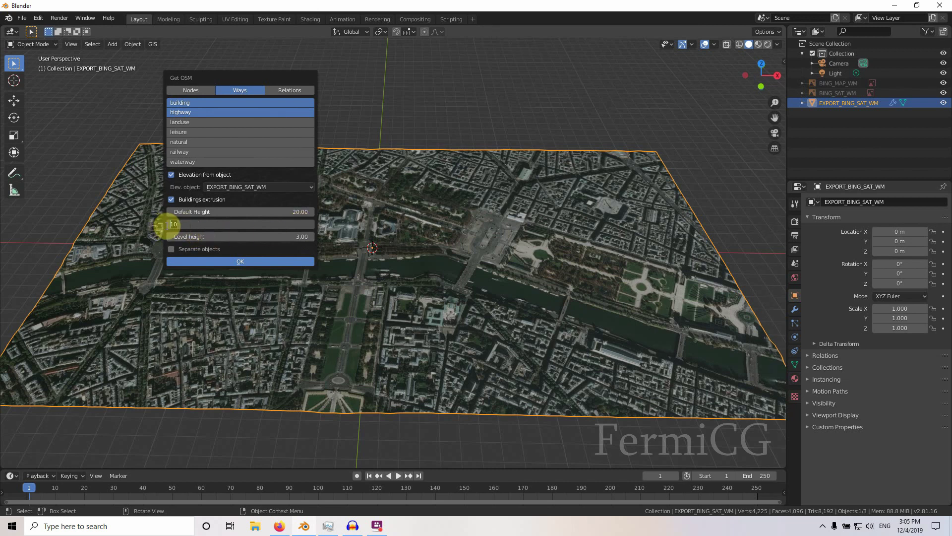
key(BackSpace)
key(BackSpace)
text(40)
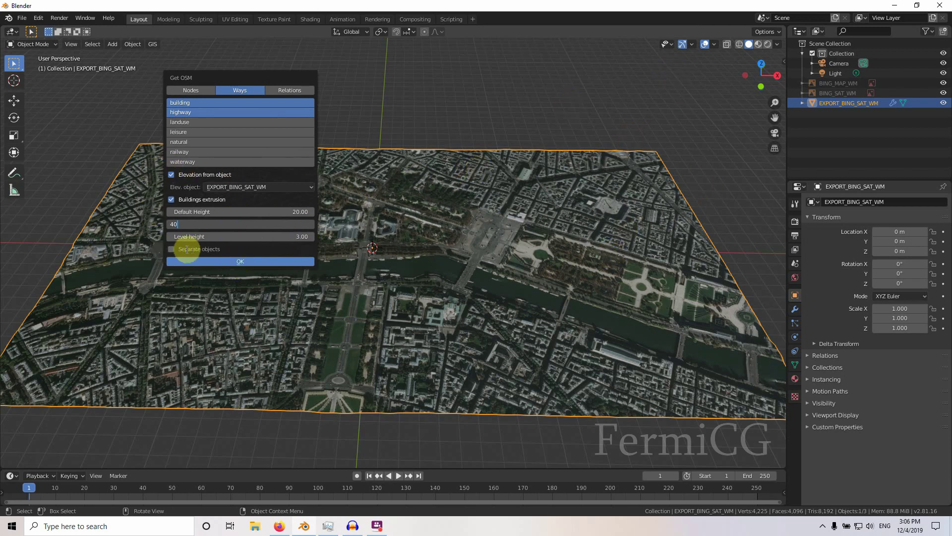
click(290, 250)
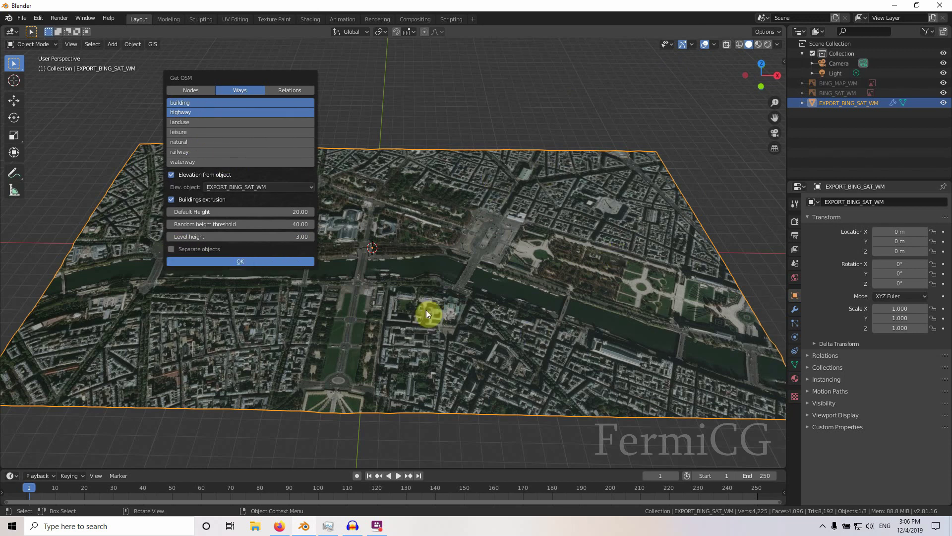
click(243, 262)
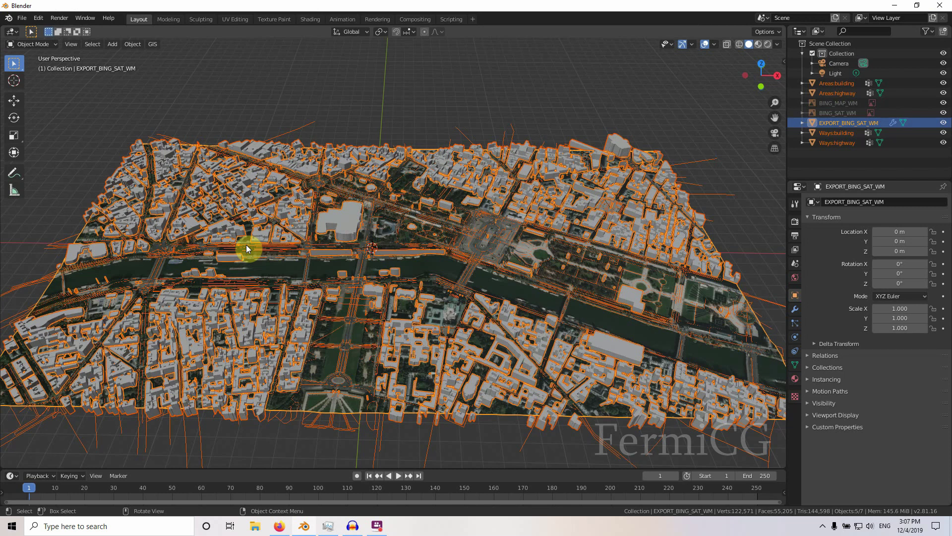
Inspect the extruded city up close, and select Ways:building and Ways:highway in turn to identify them
click(451, 86)
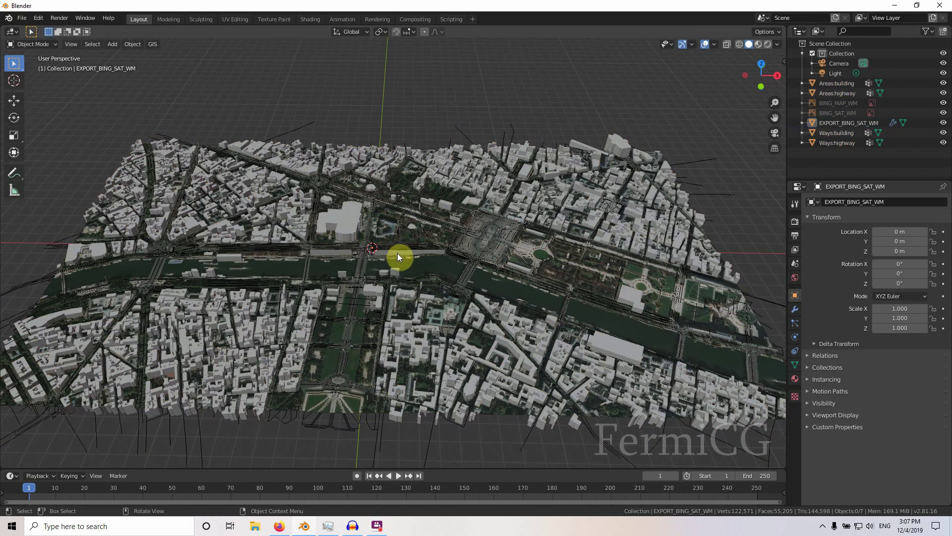
middle_drag(398, 255, 452, 366)
scroll(453, 365, up, 3)
middle_drag(460, 257, 362, 267)
middle_drag(583, 188, 585, 164)
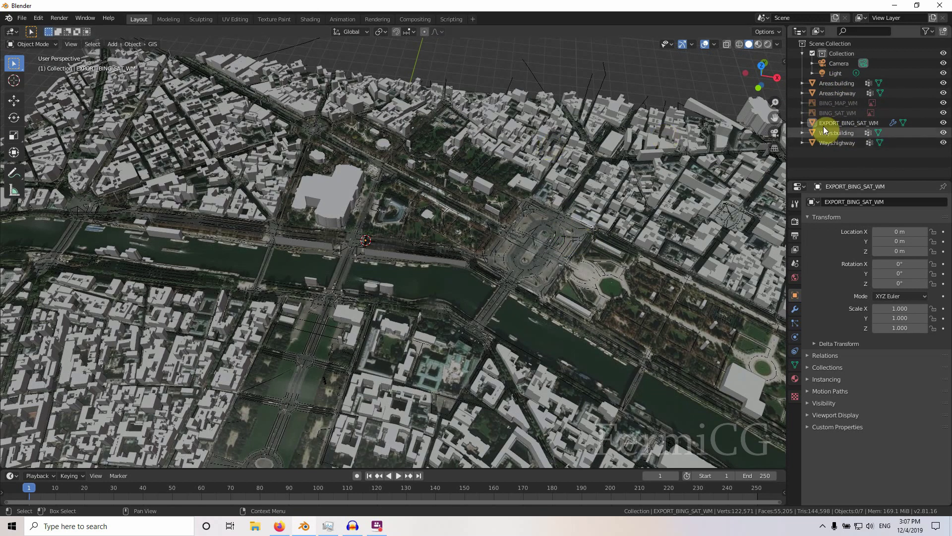
click(840, 133)
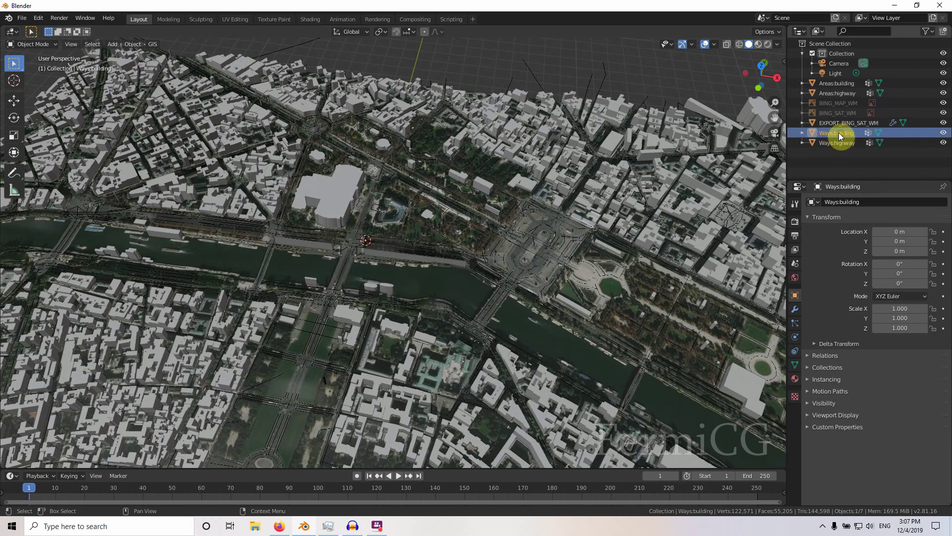
click(839, 144)
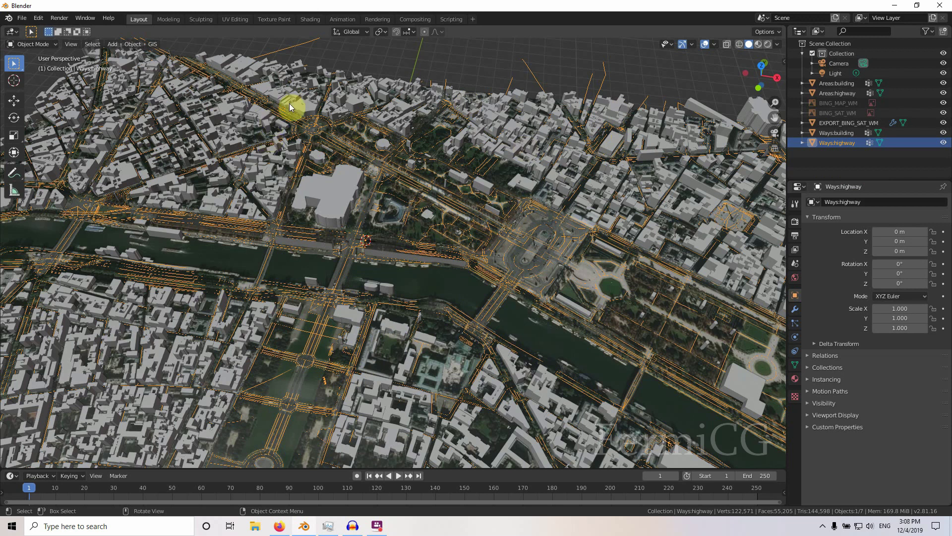
Review the OSM way types offered by Get OSM and dismiss the dialog without importing
click(155, 44)
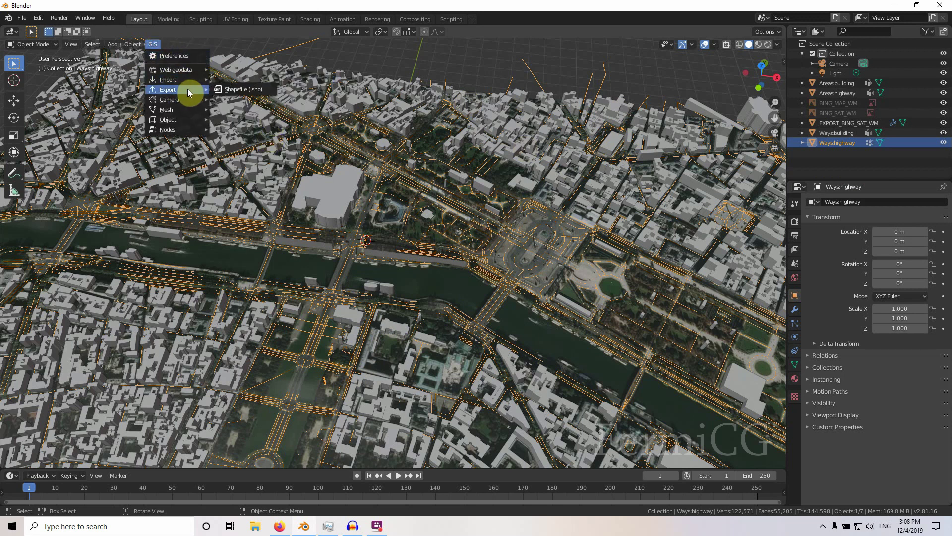
mouse_move(206, 80)
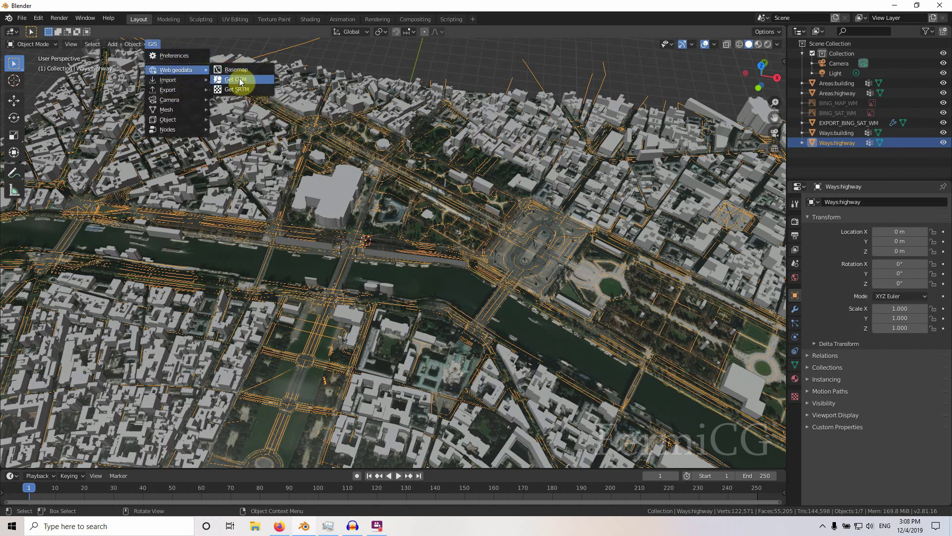
click(240, 79)
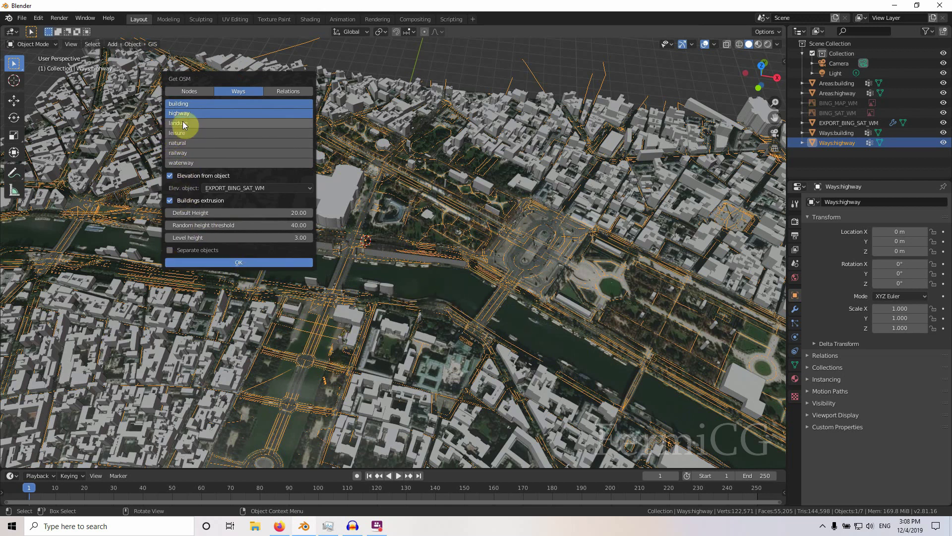
click(419, 279)
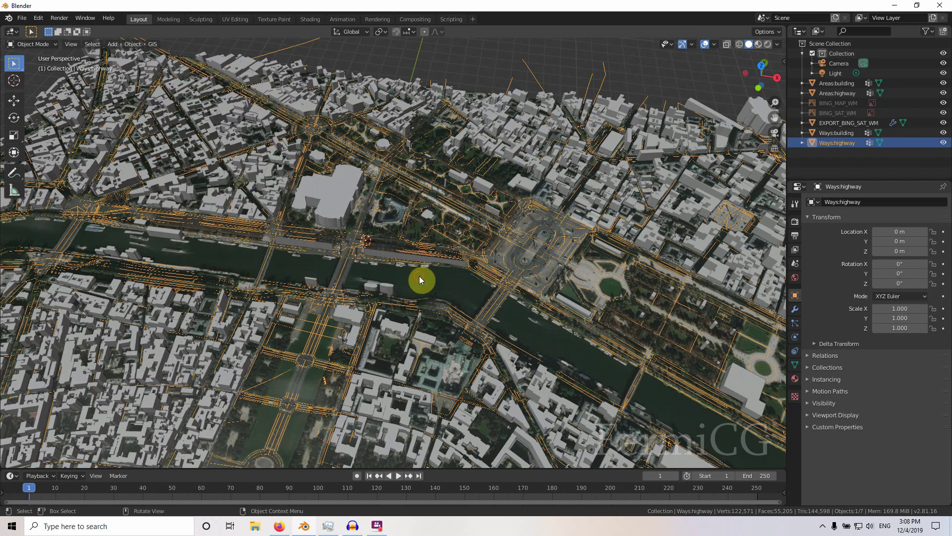
Review the OSM tag list and the option for adding a tag in the BlenderGIS preferences, and close them
click(152, 45)
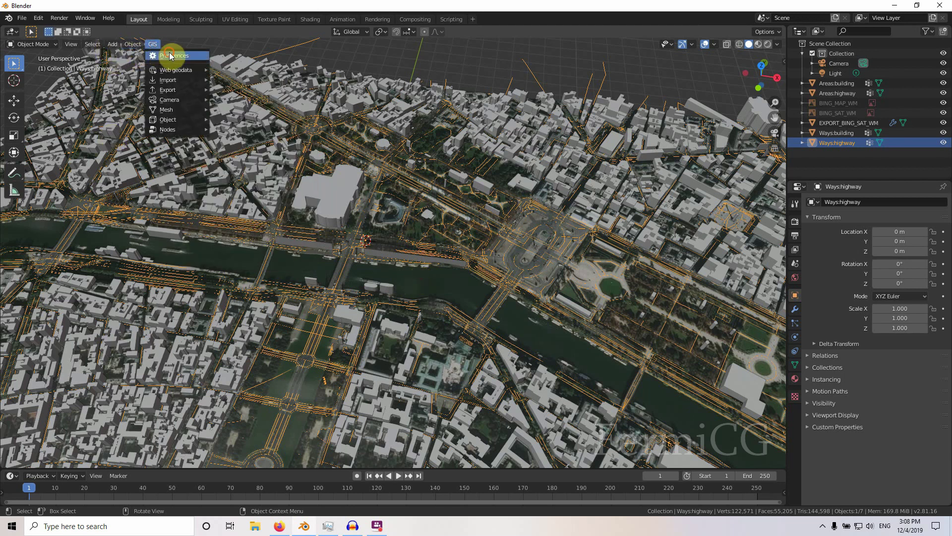
click(170, 56)
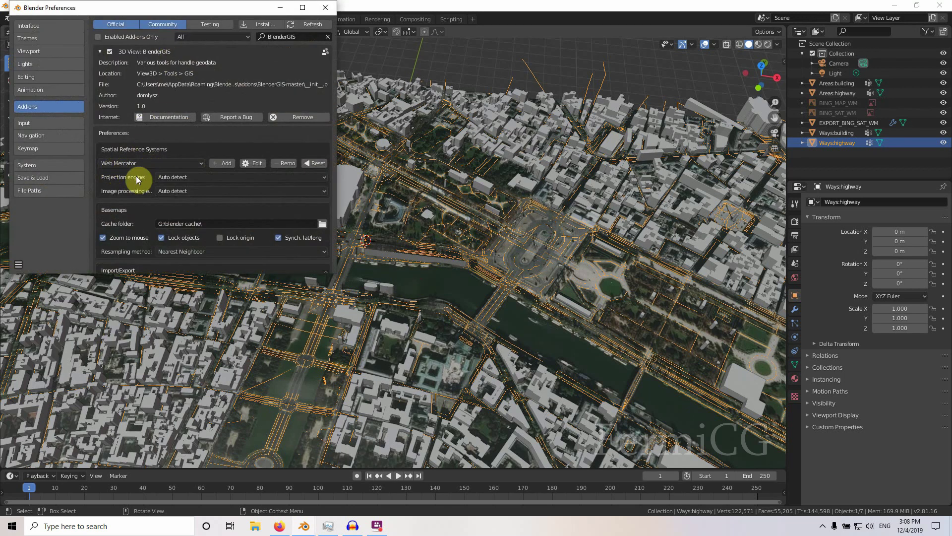
scroll(133, 211, down, 2)
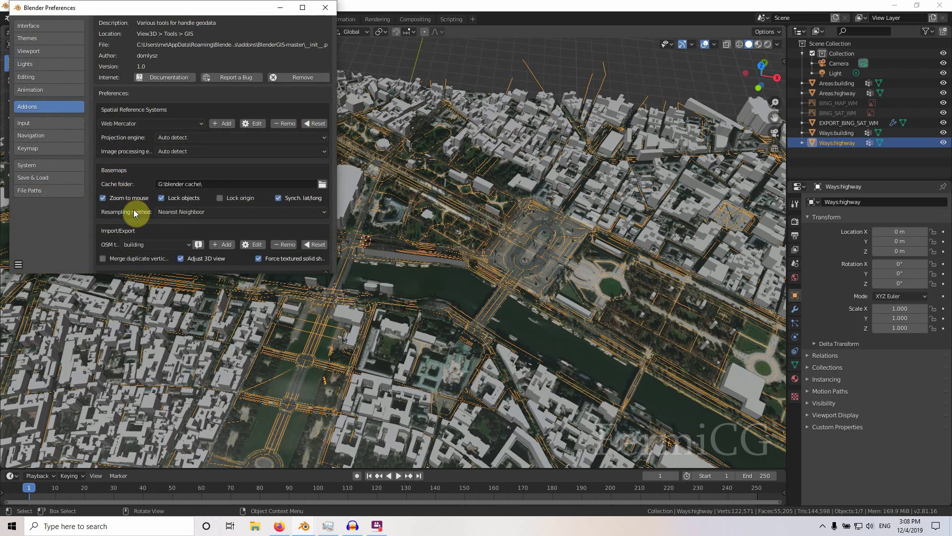
click(149, 245)
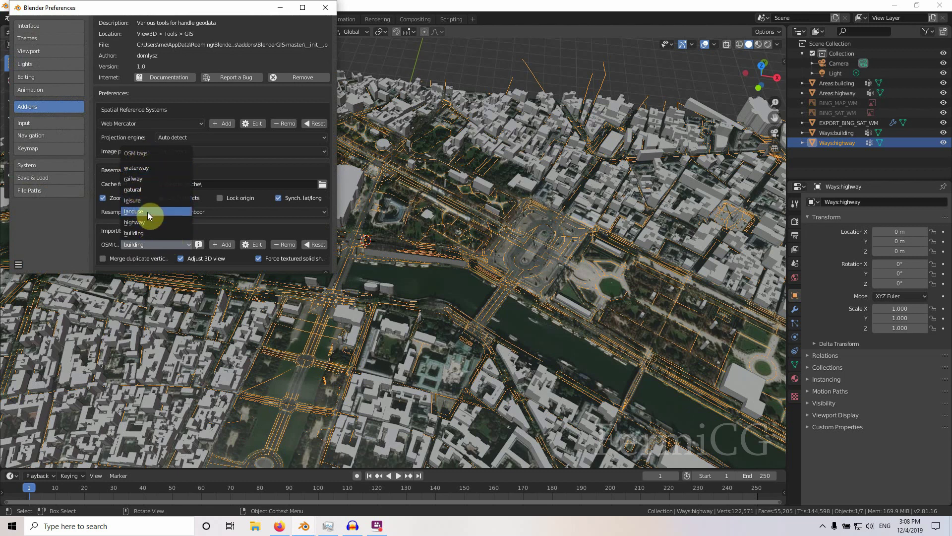
click(232, 231)
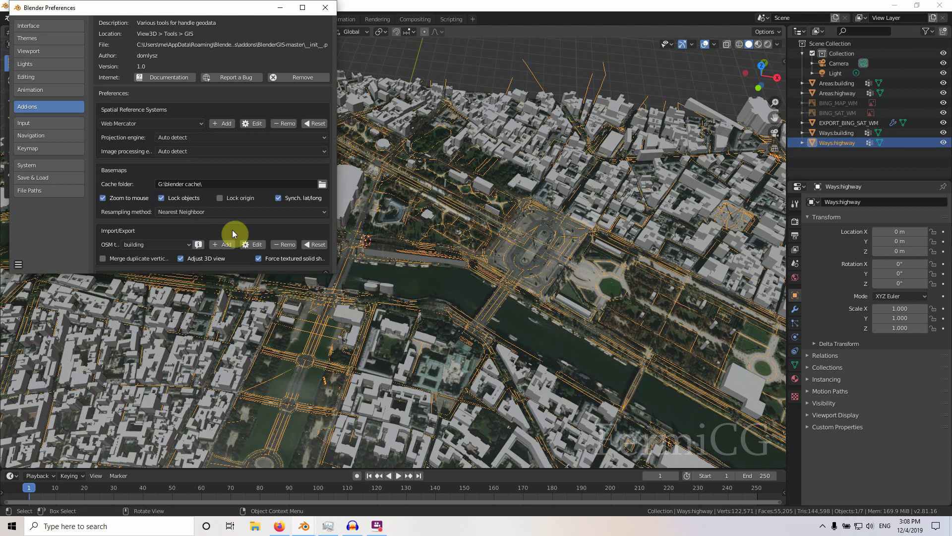
click(226, 245)
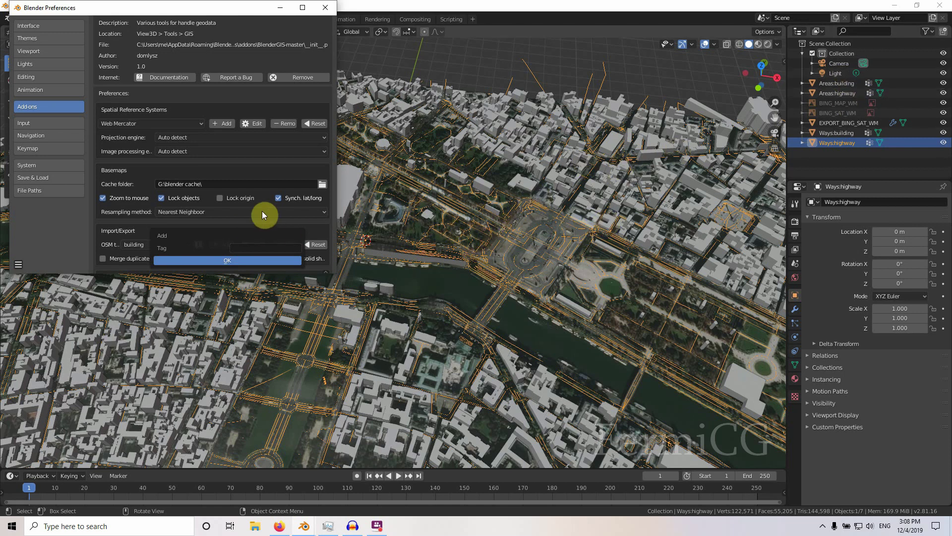
click(329, 11)
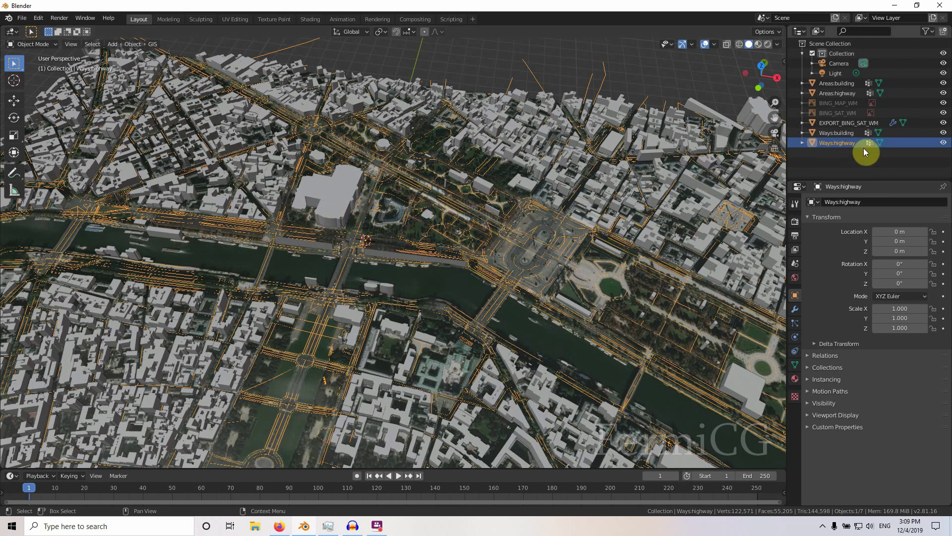
Try Get OSM with separate objects enabled and landuse, leisure, natural, railway and waterway added to the selected tags, and dismiss it
click(802, 143)
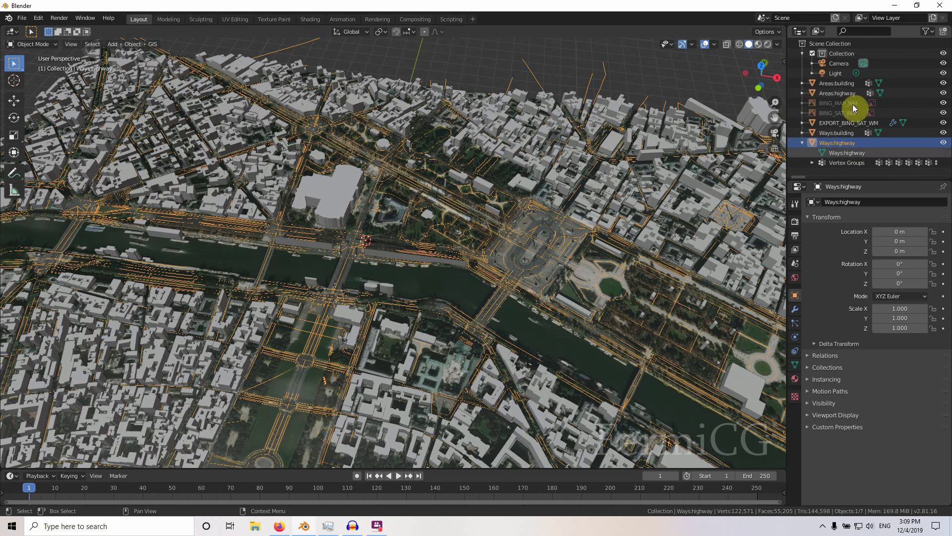
click(153, 45)
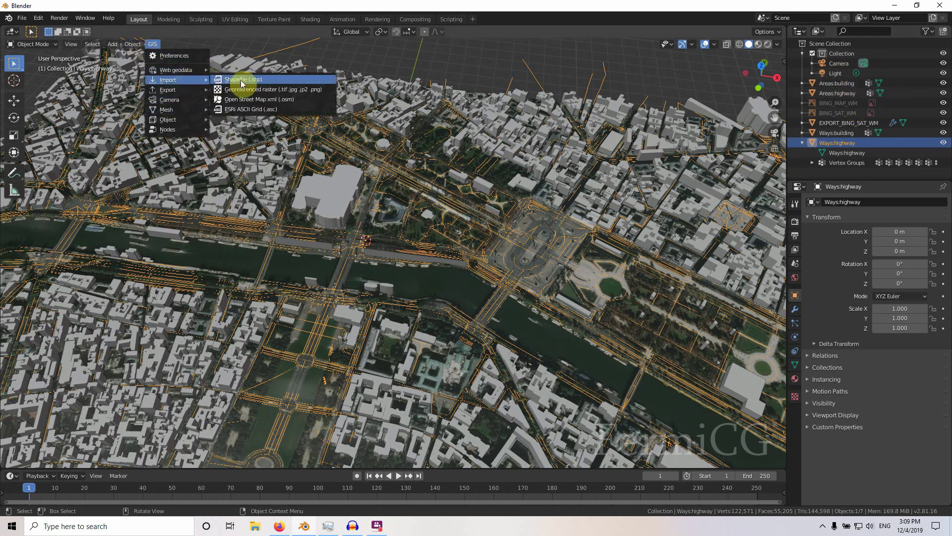
mouse_move(192, 70)
click(235, 81)
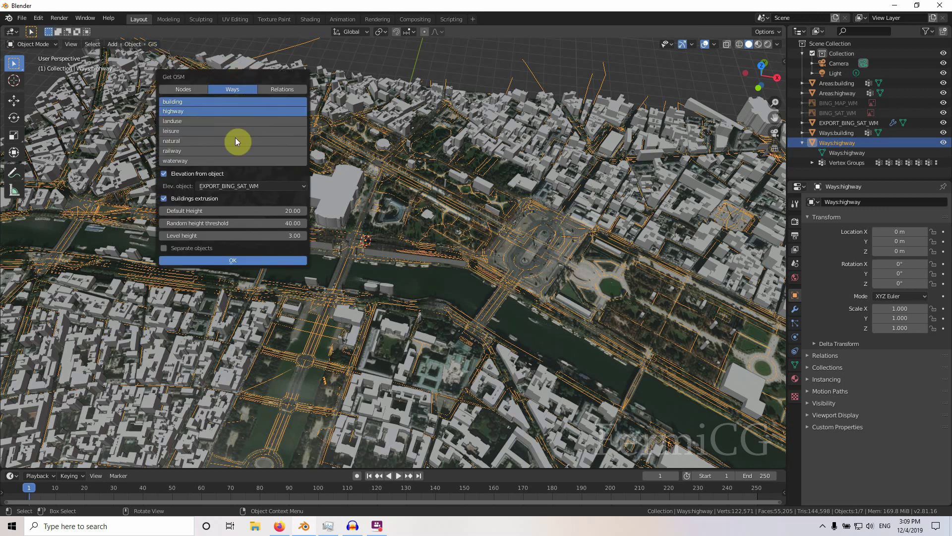
click(183, 249)
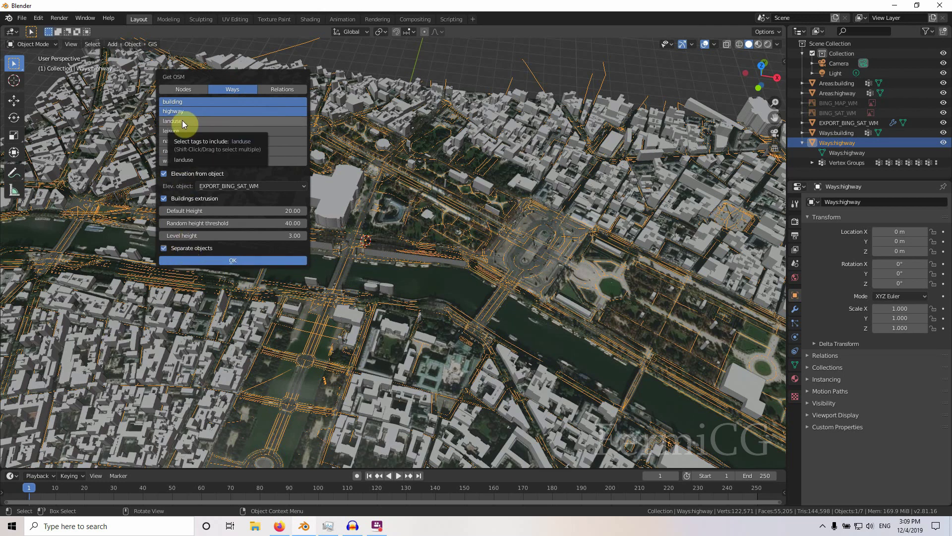
drag(184, 124, 198, 160)
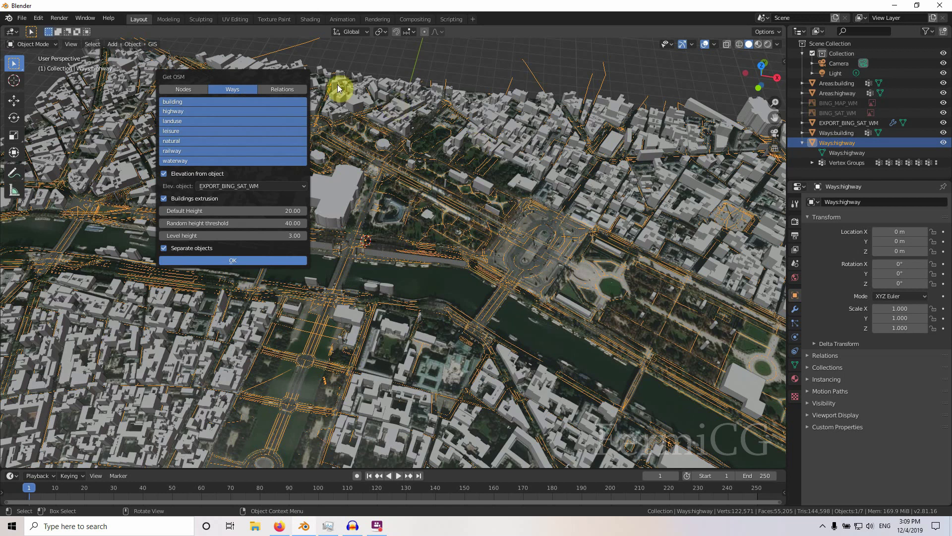
drag(297, 75, 354, 72)
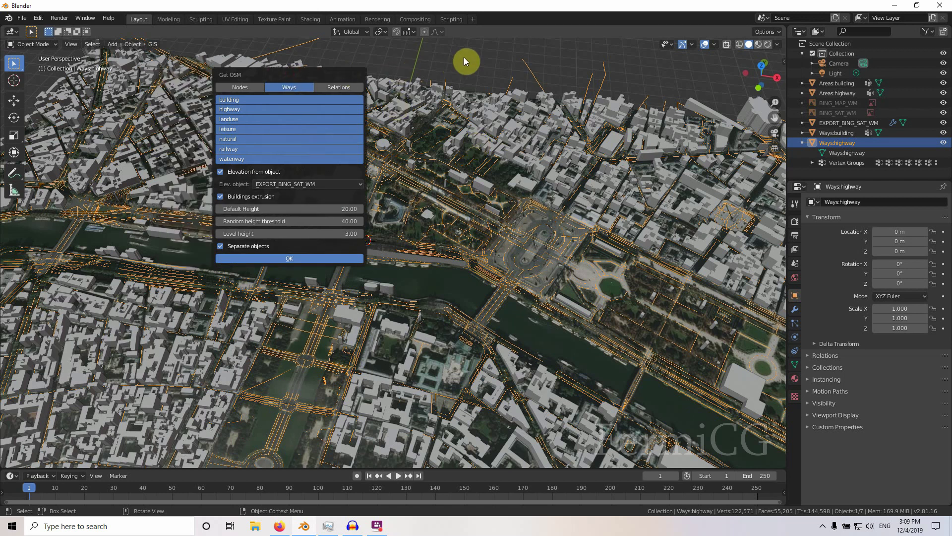
click(465, 59)
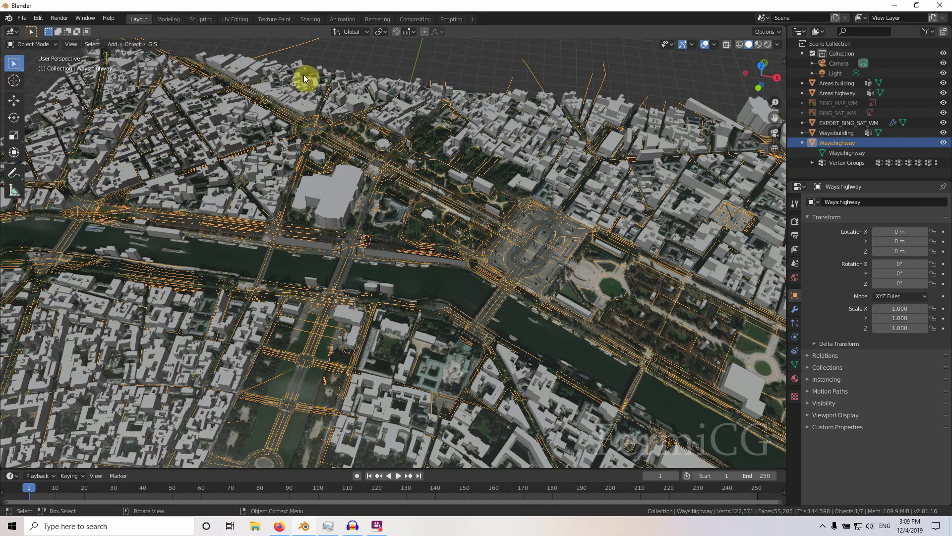
Look through the remaining GIS tools, including the terrain analysis nodes, and deselect the Ways:highway object
click(154, 45)
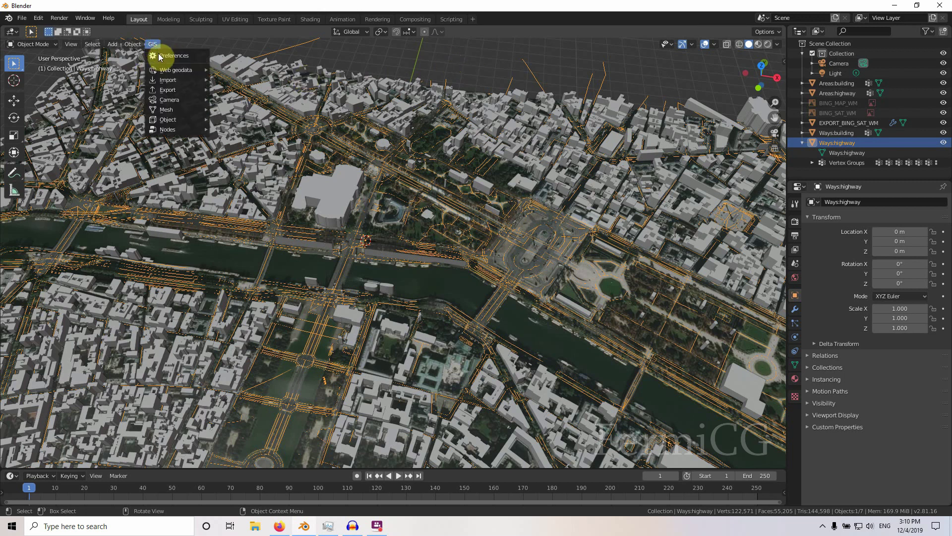
mouse_move(195, 133)
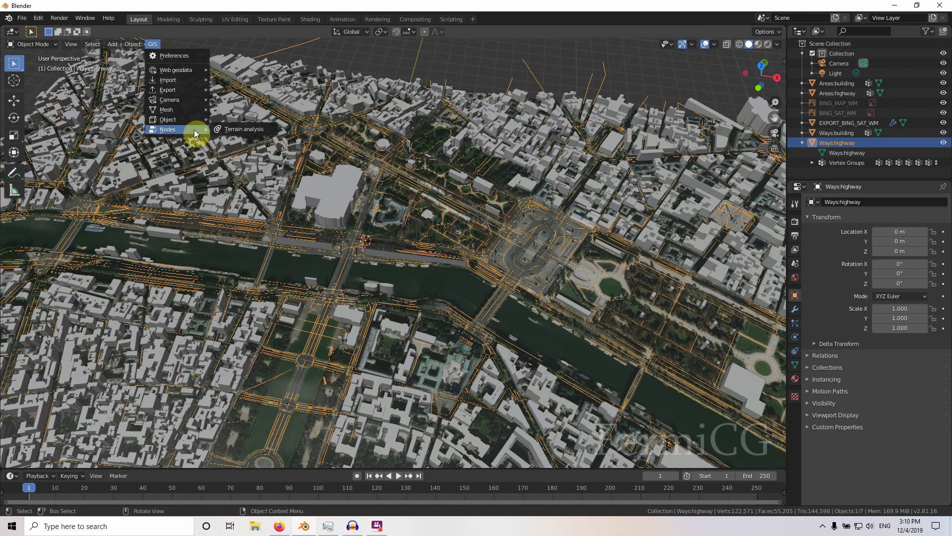
click(381, 57)
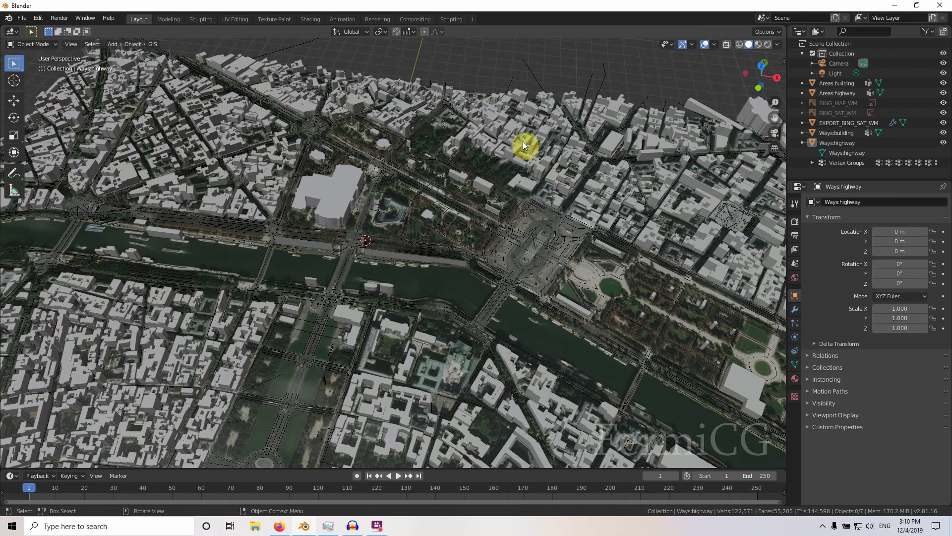